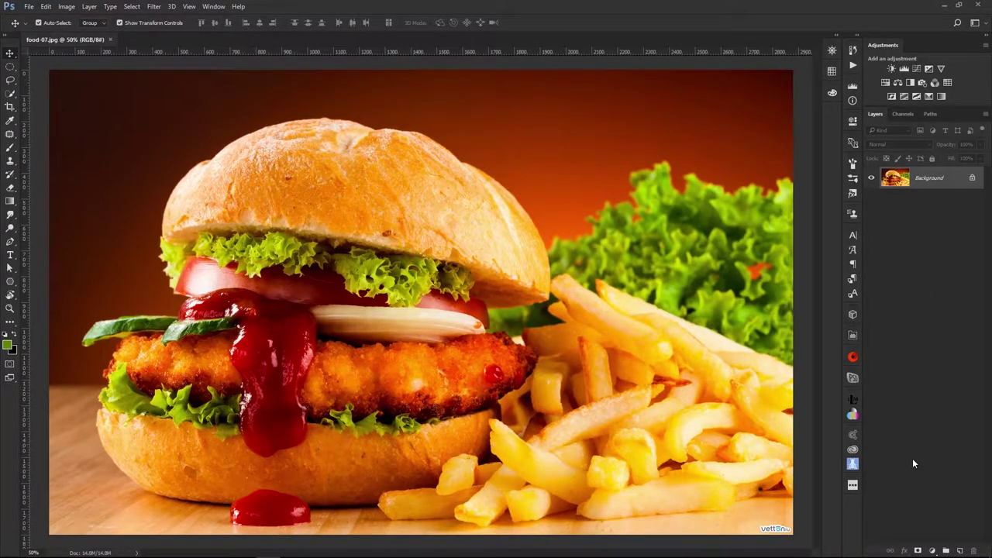
- Duplicate the Background burger photo into Layer 1 with Ctrl+J
{"action": "key", "text": "ctrl+j"}
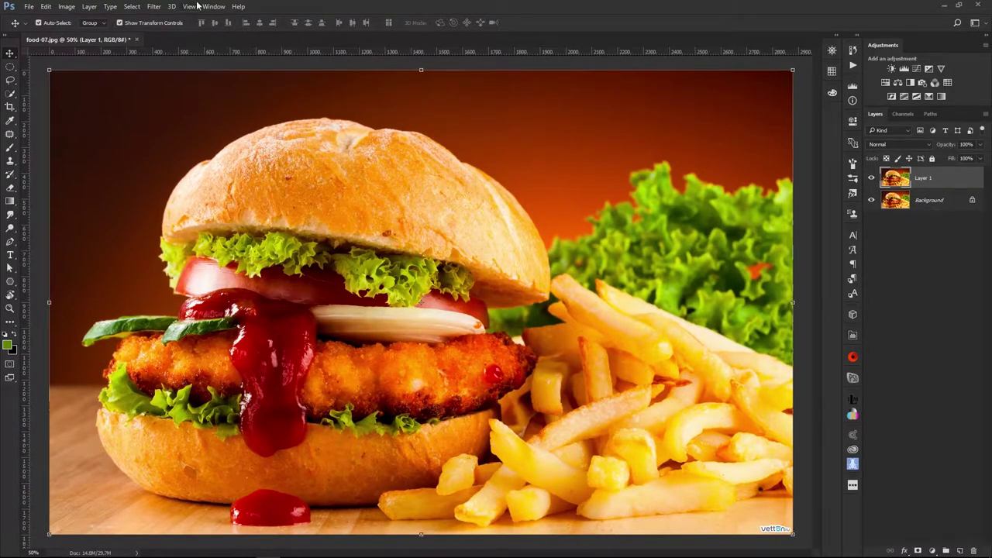
- Apply a Gaussian Blur of about 118.7 px radius to Layer 1
{"action": "left_click", "coordinate": [154, 7]}
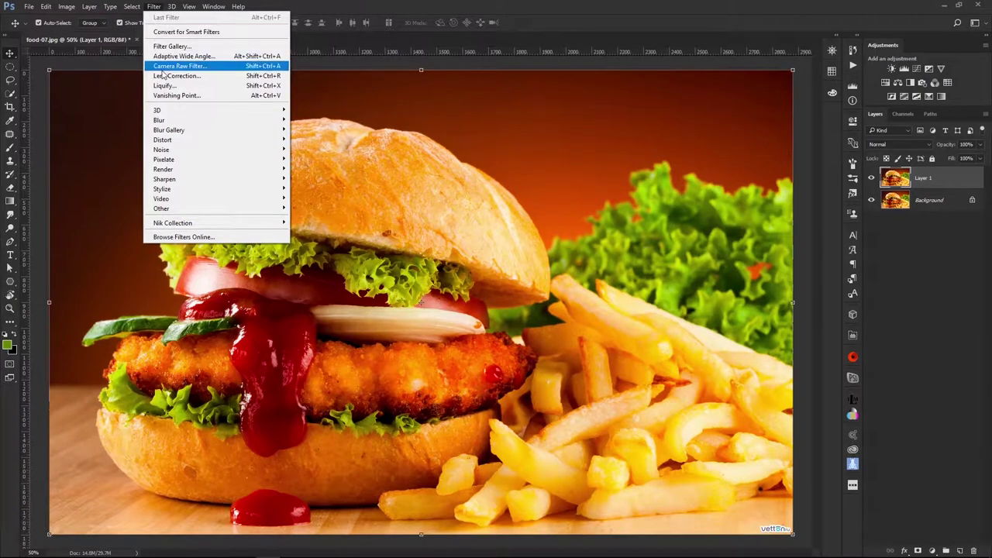
{"action": "mouse_move", "coordinate": [178, 120]}
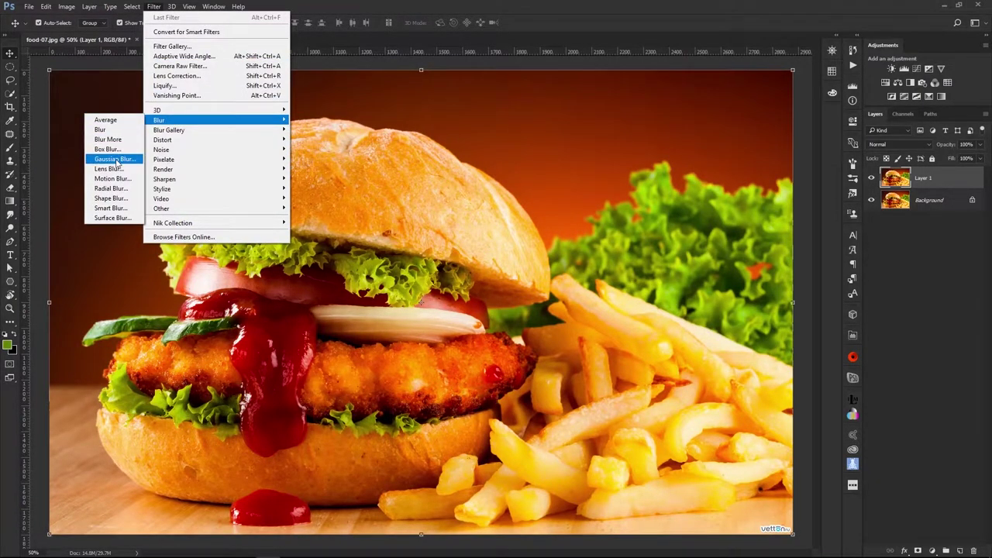
{"action": "left_click", "coordinate": [115, 158]}
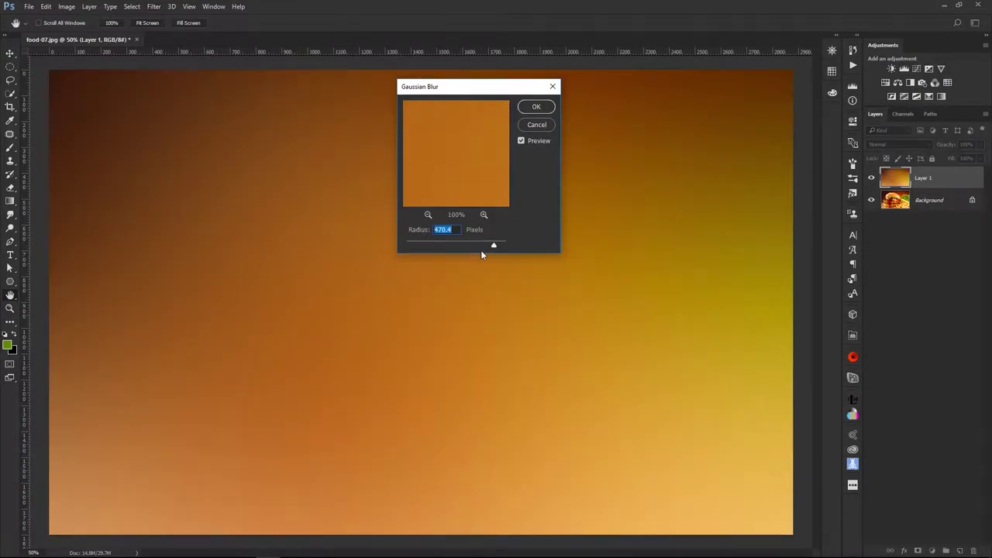
{"action": "mouse_move", "coordinate": [493, 247]}
{"action": "left_mouse_down"}
{"action": "mouse_move", "coordinate": [464, 247]}
{"action": "mouse_move", "coordinate": [474, 248]}
{"action": "left_mouse_up"}
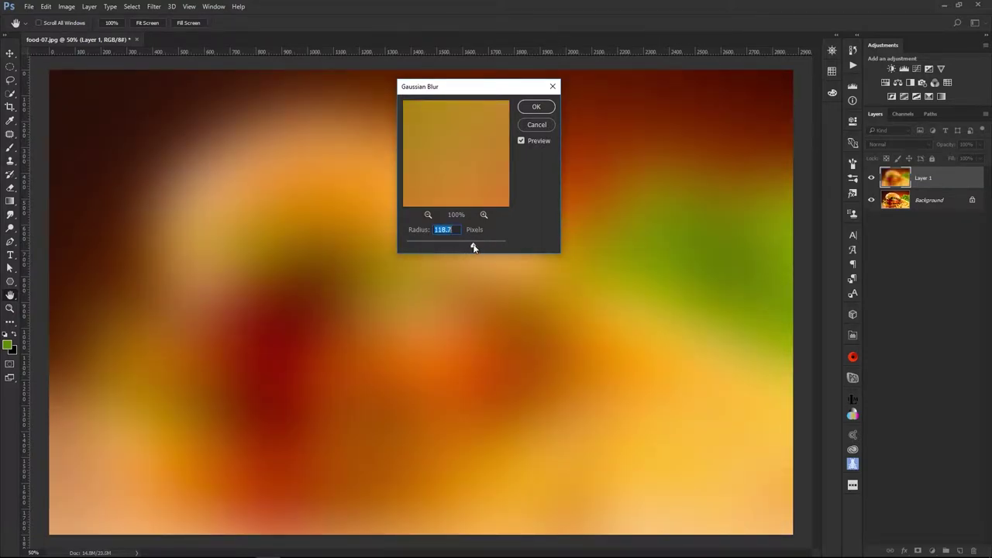
{"action": "left_click", "coordinate": [535, 107]}
{"action": "key", "text": "v"}
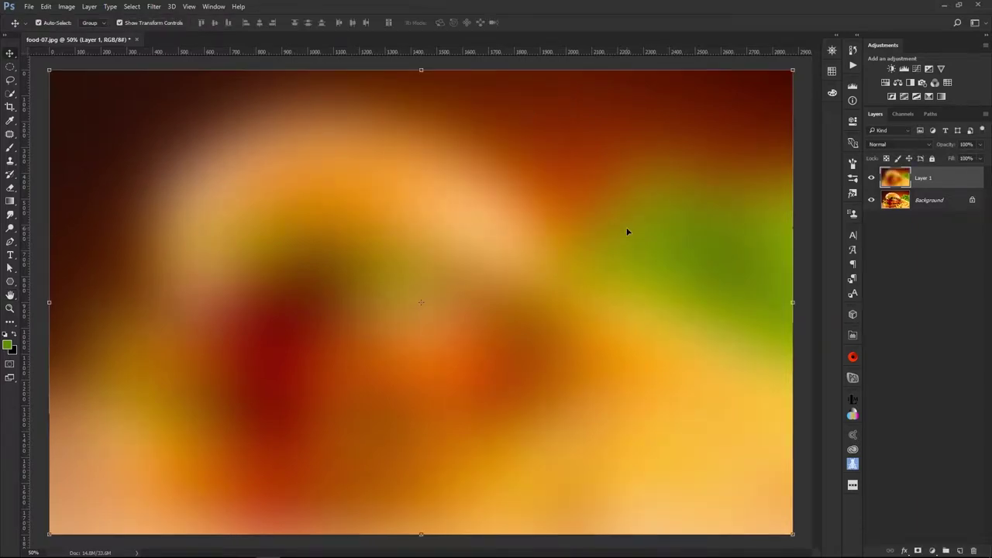
- Add empty Layer 2 and set up the Brush tool with a round preset at 75% hardness
{"action": "left_click", "coordinate": [959, 550]}
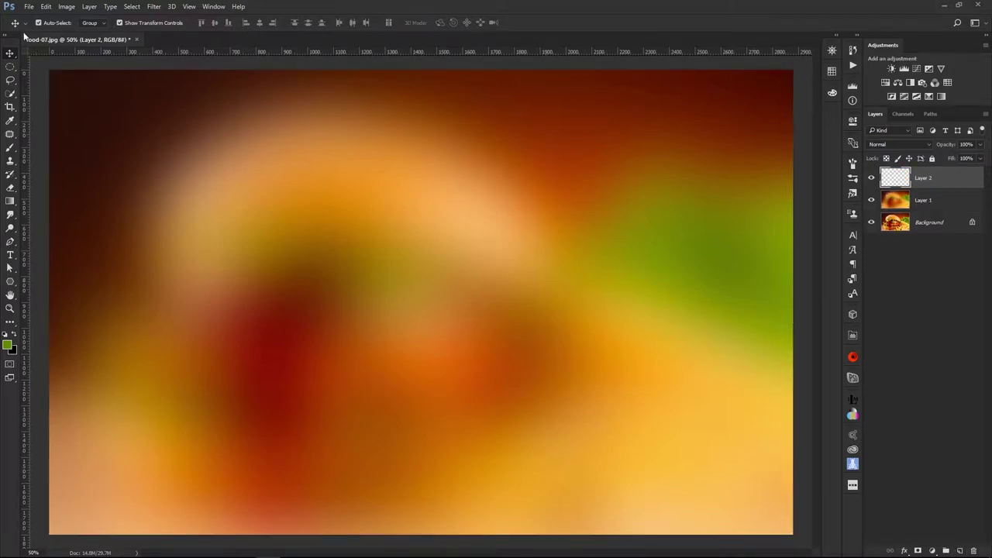
{"action": "left_click", "coordinate": [9, 122]}
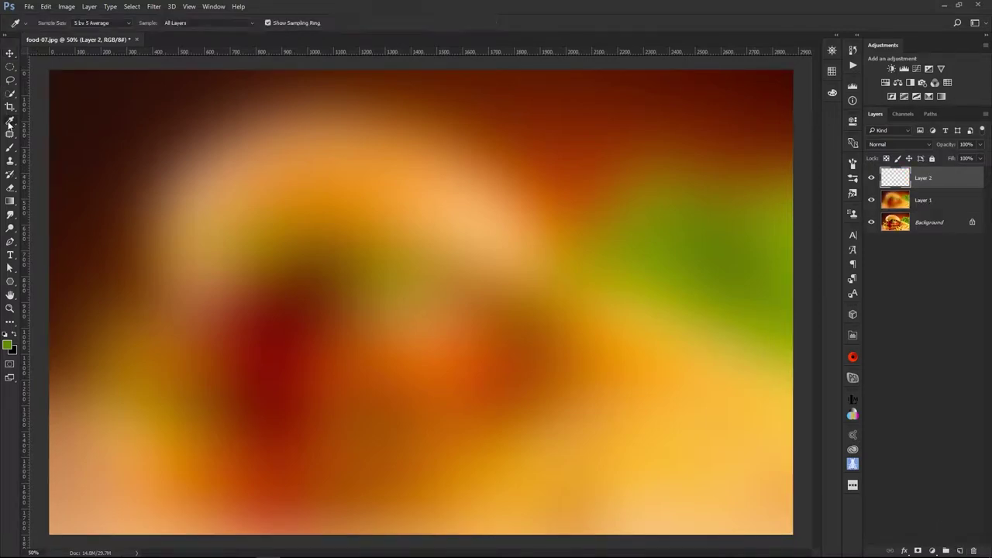
{"action": "left_click", "coordinate": [11, 149]}
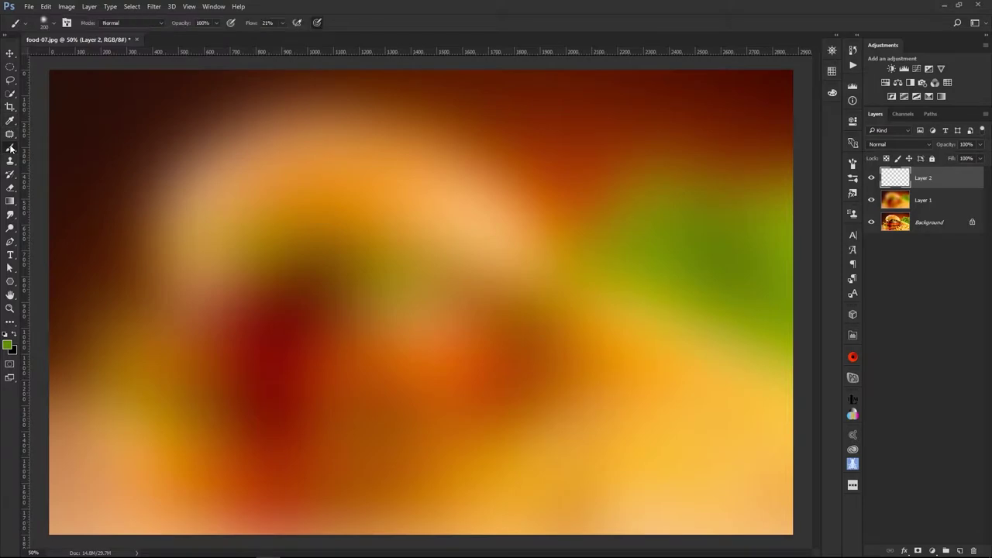
{"action": "left_click", "coordinate": [53, 24]}
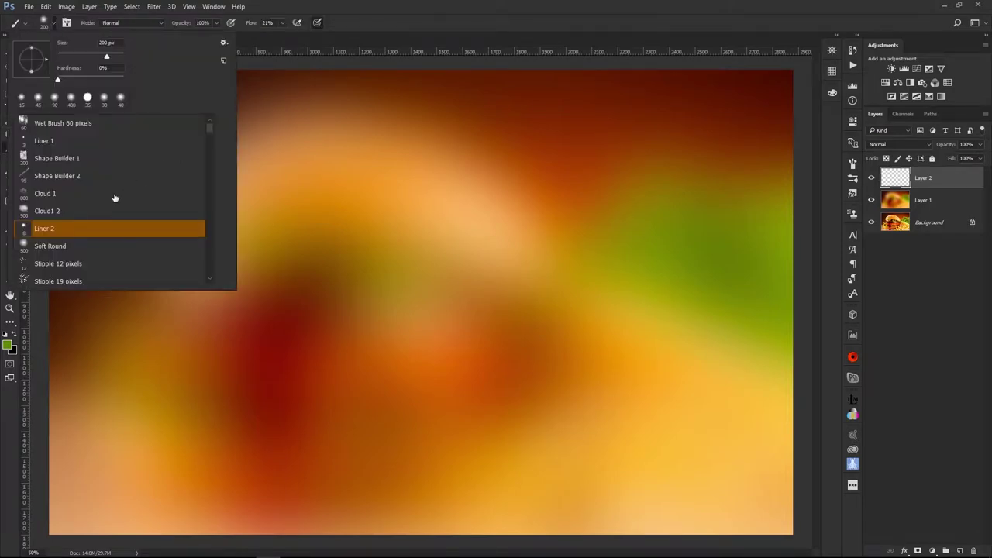
{"action": "left_click", "coordinate": [97, 232]}
{"action": "mouse_move", "coordinate": [123, 79]}
{"action": "left_mouse_down"}
{"action": "mouse_move", "coordinate": [47, 82]}
{"action": "mouse_move", "coordinate": [96, 56]}
{"action": "left_mouse_up"}
{"action": "left_click", "coordinate": [404, 5]}
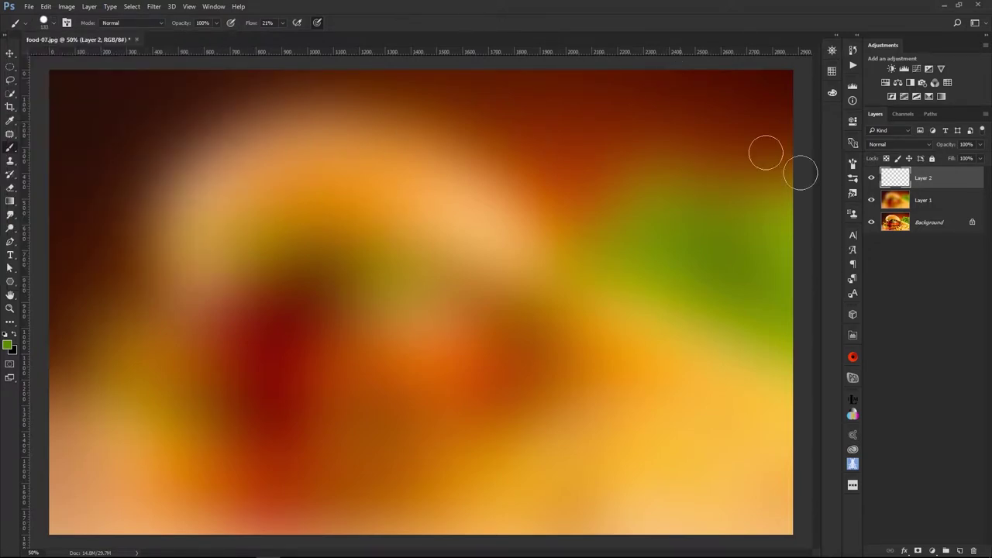
- Enable brush Scattering at 211% with Both Axes left off
{"action": "left_click", "coordinate": [851, 162]}
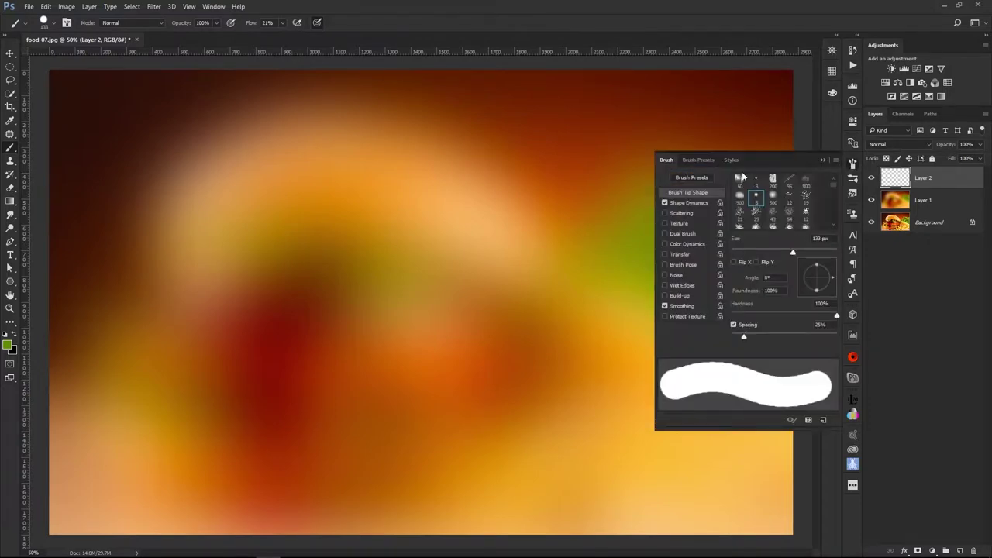
{"action": "left_click", "coordinate": [691, 214]}
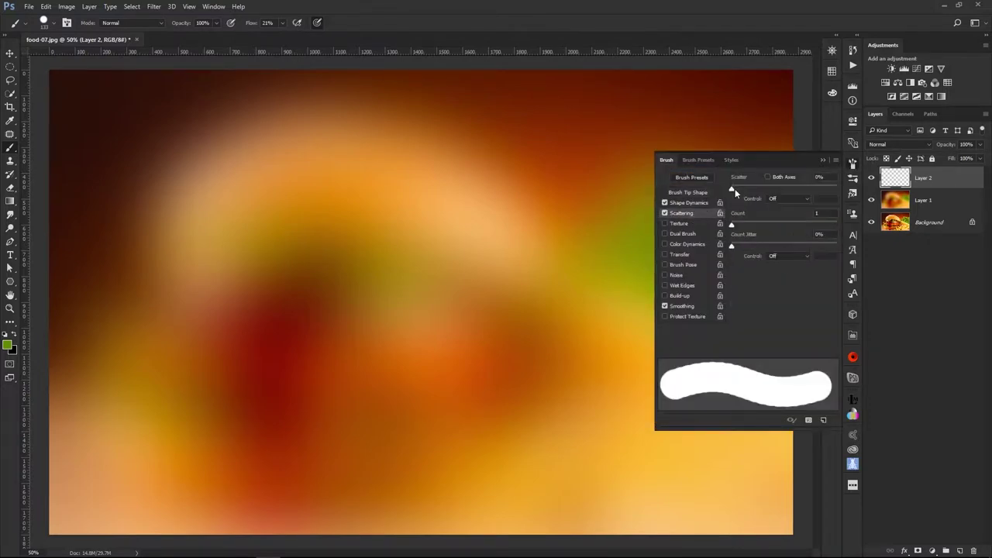
{"action": "left_click_drag", "start_coordinate": [733, 188], "coordinate": [758, 190]}
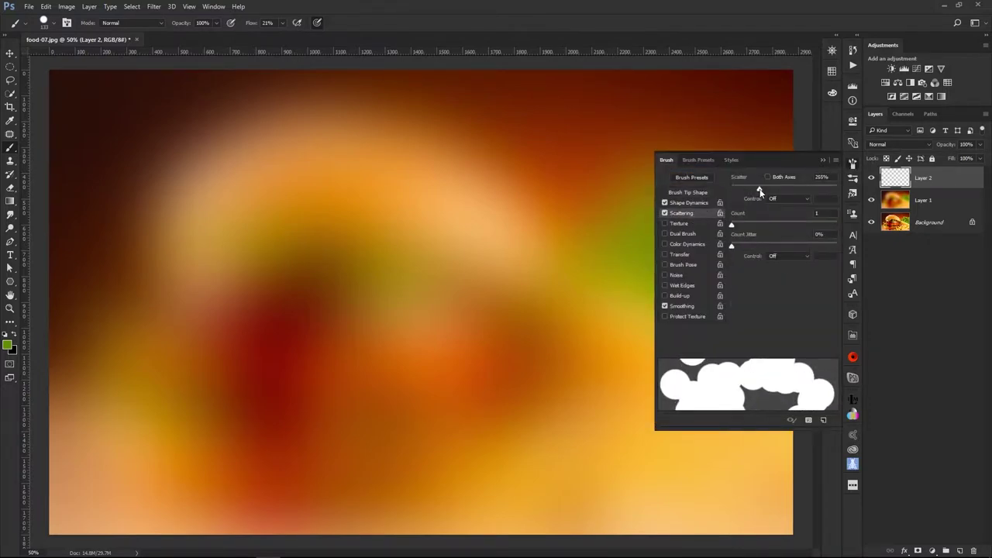
{"action": "left_click", "coordinate": [767, 178]}
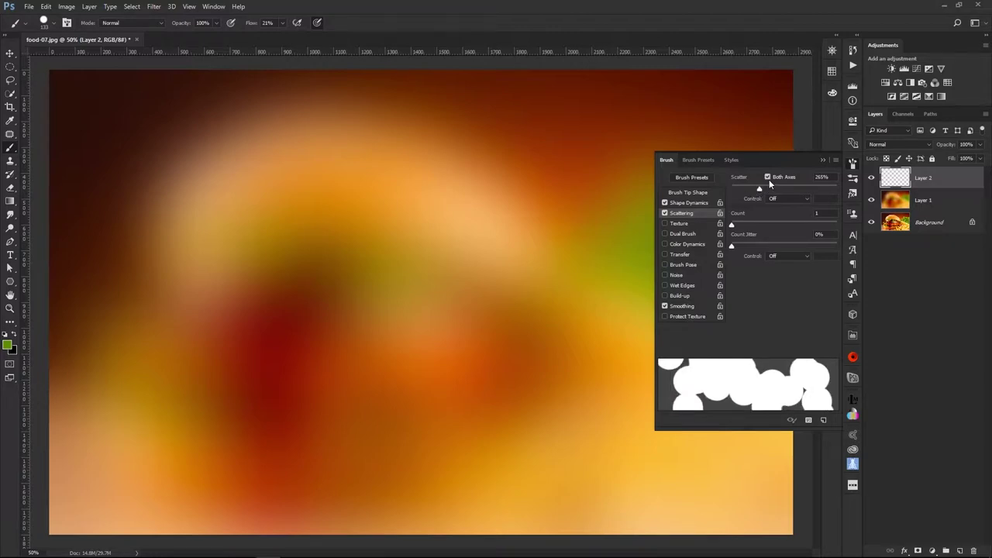
{"action": "left_click", "coordinate": [767, 177]}
{"action": "left_click_drag", "start_coordinate": [759, 190], "coordinate": [754, 190]}
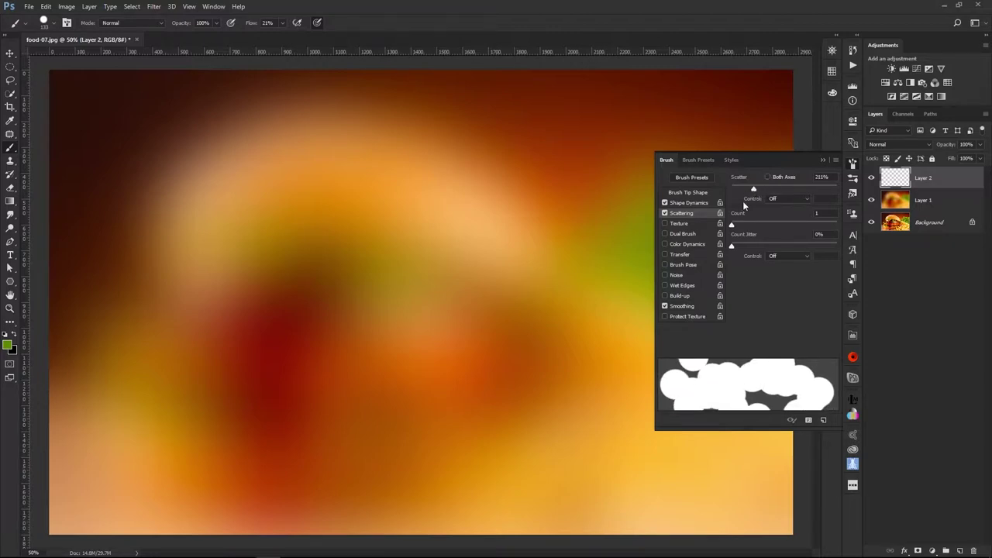
- Set Transfer to 0% opacity jitter with flow jitter controlled by Pen Pressure
{"action": "mouse_move", "coordinate": [731, 224]}
{"action": "left_mouse_down"}
{"action": "mouse_move", "coordinate": [764, 224]}
{"action": "mouse_move", "coordinate": [700, 233]}
{"action": "left_mouse_up"}
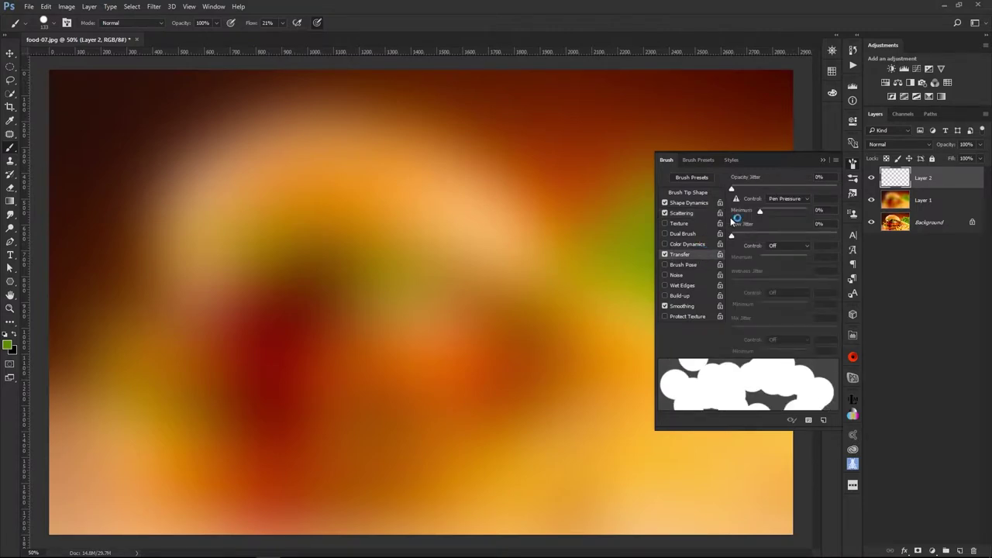
{"action": "left_click_drag", "start_coordinate": [735, 188], "coordinate": [721, 191]}
{"action": "left_click", "coordinate": [775, 247]}
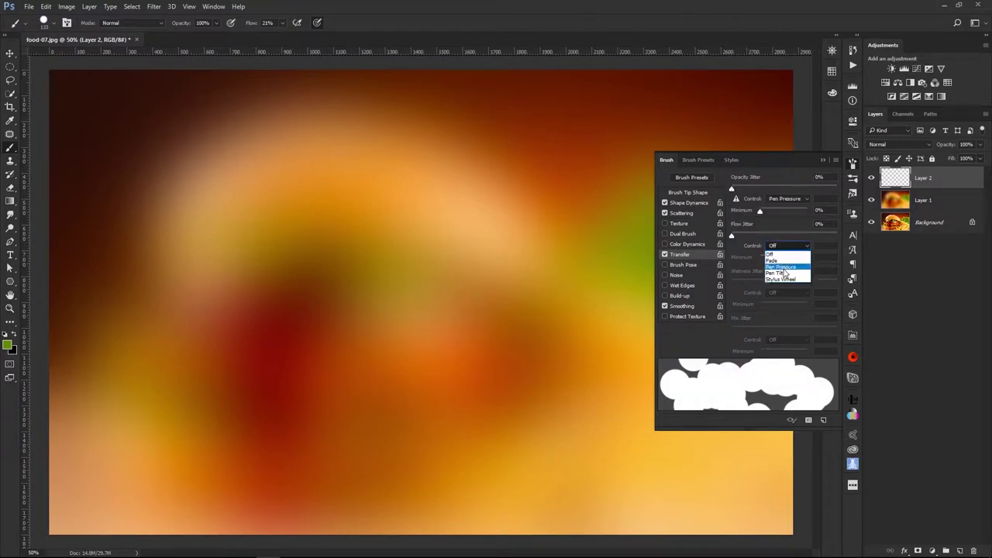
{"action": "left_click", "coordinate": [783, 268]}
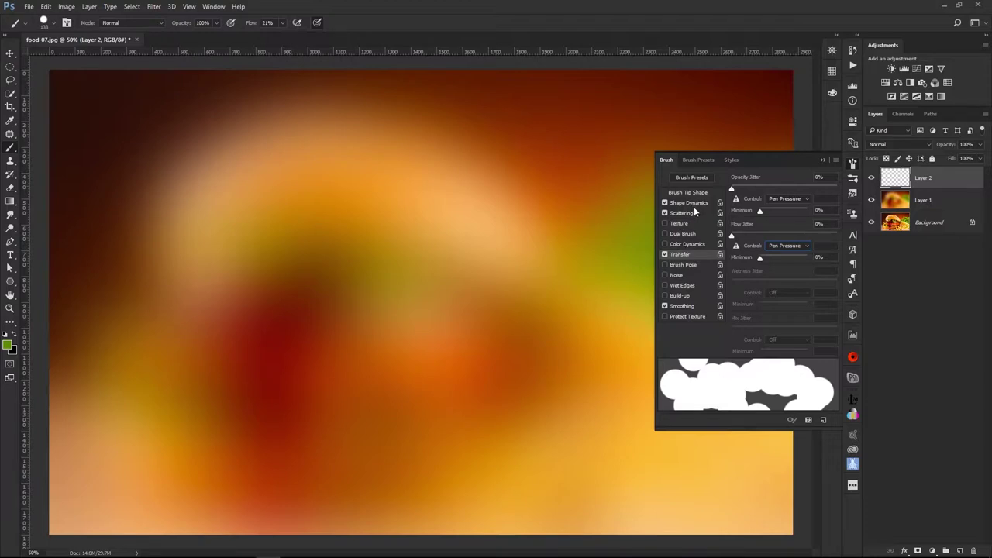
- Give the brush Shape Dynamics with 75% size jitter
{"action": "left_click", "coordinate": [697, 212]}
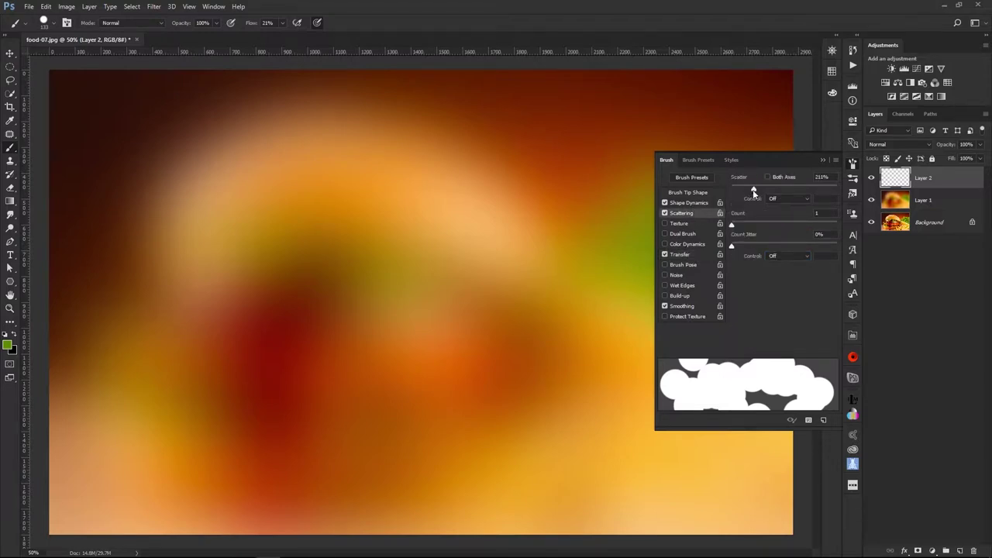
{"action": "left_click", "coordinate": [696, 202]}
{"action": "left_click_drag", "start_coordinate": [731, 188], "coordinate": [808, 187]}
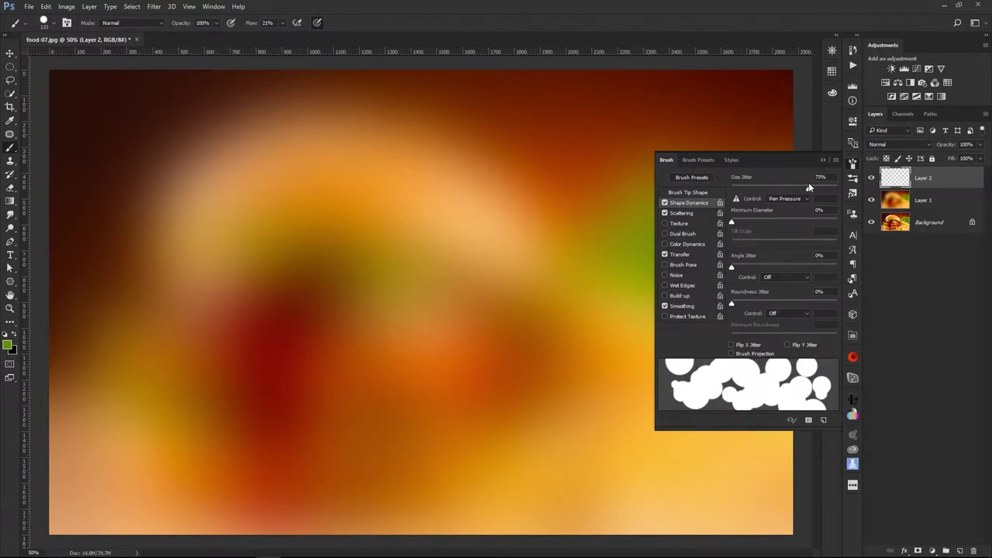
{"action": "left_click", "coordinate": [822, 160]}
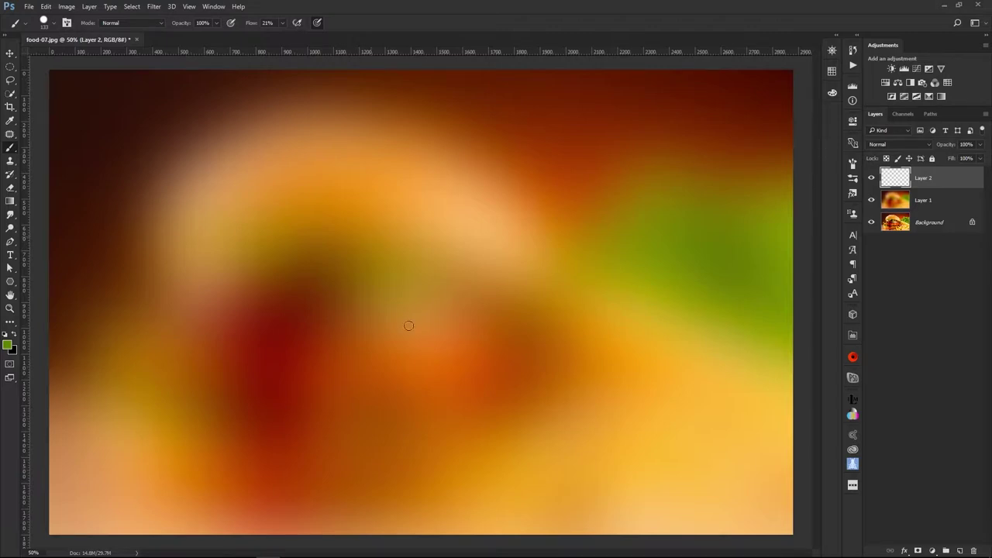
- Enlarge the brush, paint a trial stroke of green circles, then remove it
{"action": "key", "text": "bracketright"}
{"action": "key", "text": "bracketright"}
{"action": "key", "text": "bracketright"}
{"action": "key", "text": "bracketright"}
{"action": "key", "text": "bracketright"}
{"action": "key", "text": "bracketright"}
{"action": "mouse_move", "coordinate": [166, 265]}
{"action": "left_mouse_down"}
{"action": "mouse_move", "coordinate": [102, 228]}
{"action": "mouse_move", "coordinate": [194, 363]}
{"action": "mouse_move", "coordinate": [303, 409]}
{"action": "mouse_move", "coordinate": [472, 387]}
{"action": "mouse_move", "coordinate": [649, 293]}
{"action": "mouse_move", "coordinate": [723, 268]}
{"action": "left_mouse_up"}
{"action": "key", "text": "bracketright"}
{"action": "key", "text": "bracketright"}
{"action": "key", "text": "bracketright"}
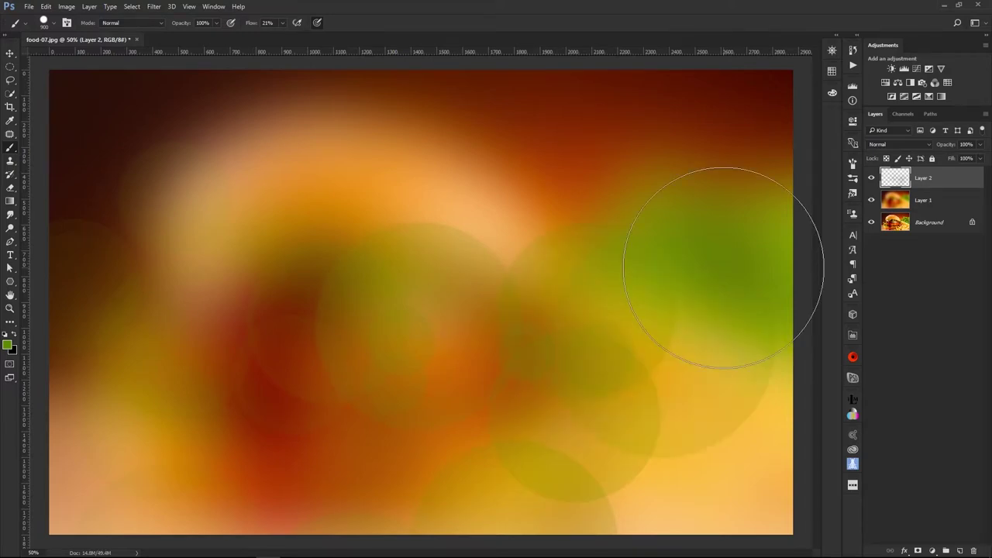
{"action": "key", "text": "ctrl+f"}
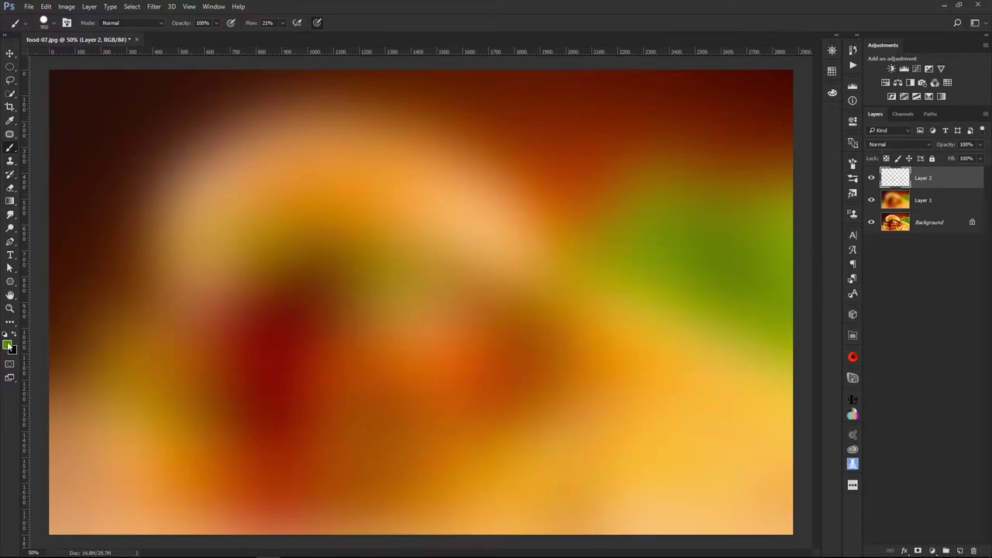
- Set the foreground colour to white and paint two bokeh strokes across the canvas
{"action": "left_click", "coordinate": [10, 346]}
{"action": "left_click_drag", "start_coordinate": [598, 164], "coordinate": [543, 127]}
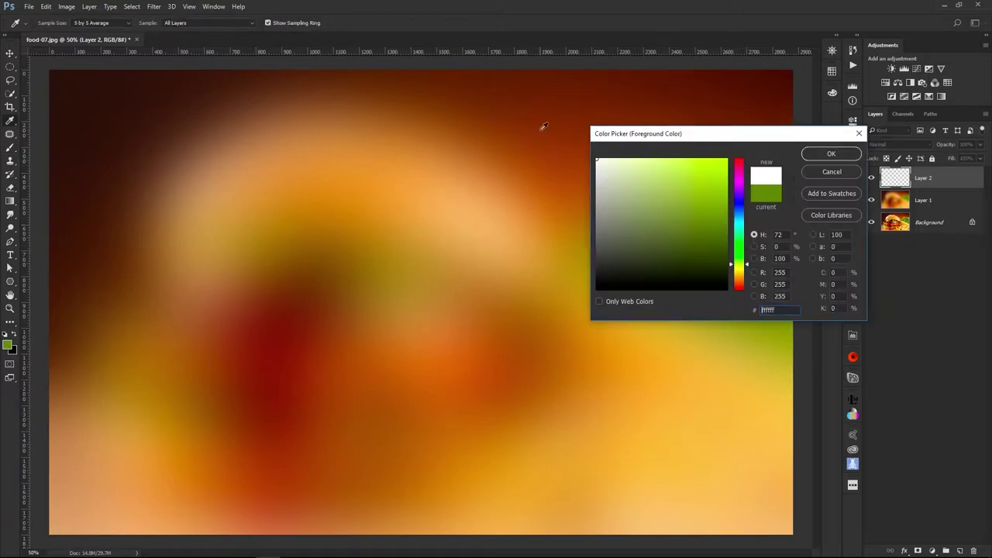
{"action": "left_click", "coordinate": [829, 155]}
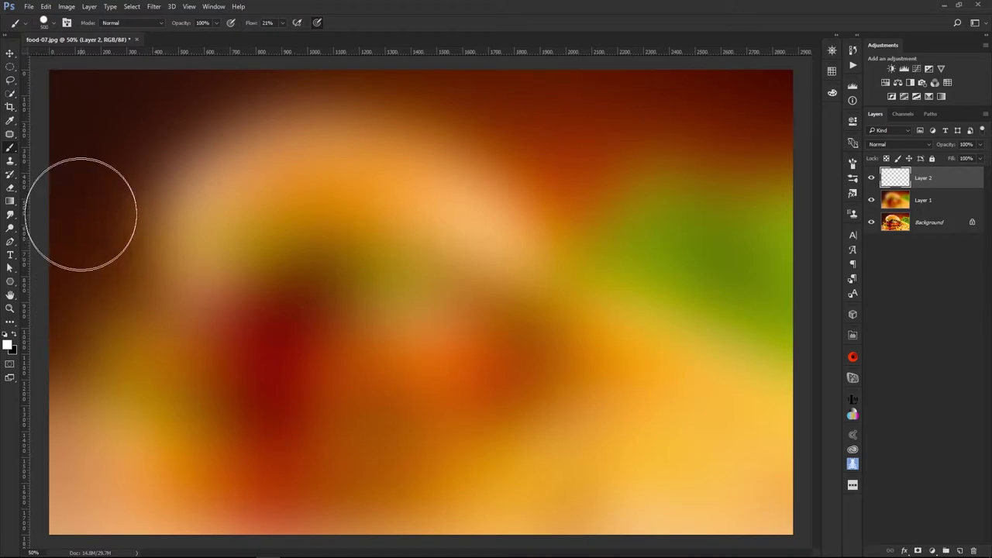
{"action": "mouse_move", "coordinate": [89, 215]}
{"action": "left_mouse_down"}
{"action": "mouse_move", "coordinate": [147, 310]}
{"action": "mouse_move", "coordinate": [326, 399]}
{"action": "mouse_move", "coordinate": [503, 402]}
{"action": "mouse_move", "coordinate": [785, 299]}
{"action": "left_mouse_up"}
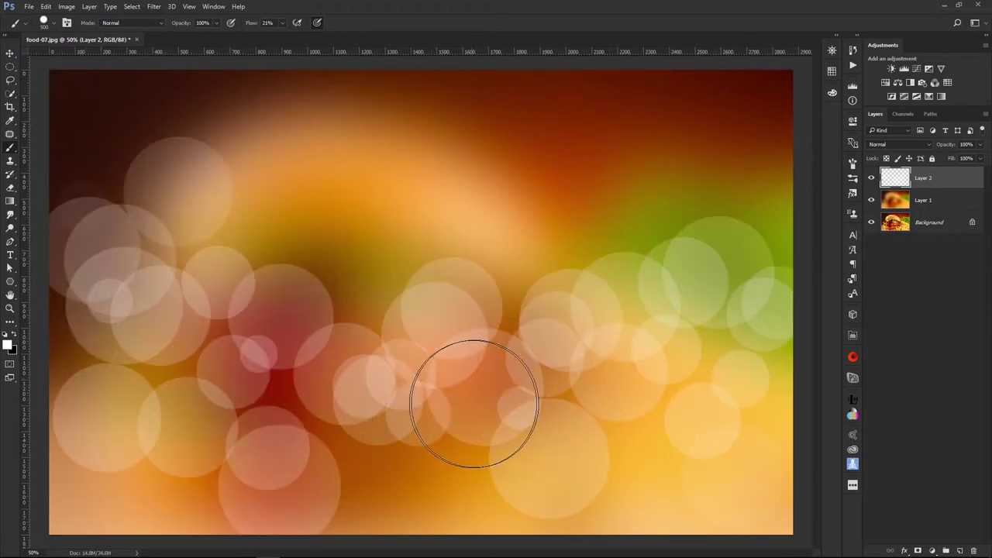
{"action": "mouse_move", "coordinate": [473, 395]}
{"action": "left_mouse_down"}
{"action": "mouse_move", "coordinate": [642, 337]}
{"action": "mouse_move", "coordinate": [783, 194]}
{"action": "left_mouse_up"}
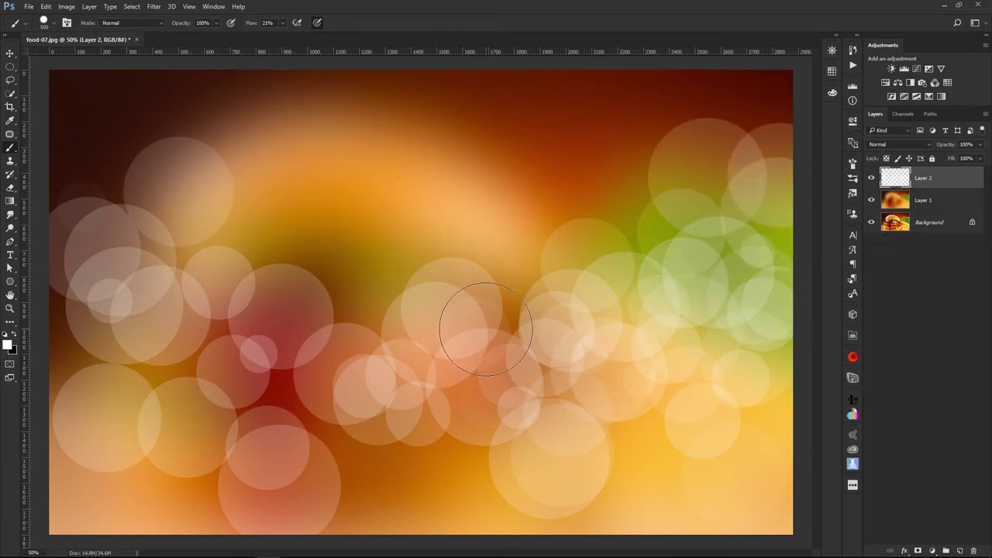
- Soften Layer 2's bokeh circles with a 4.9 px Gaussian Blur
{"action": "left_click", "coordinate": [154, 6]}
{"action": "mouse_move", "coordinate": [179, 120]}
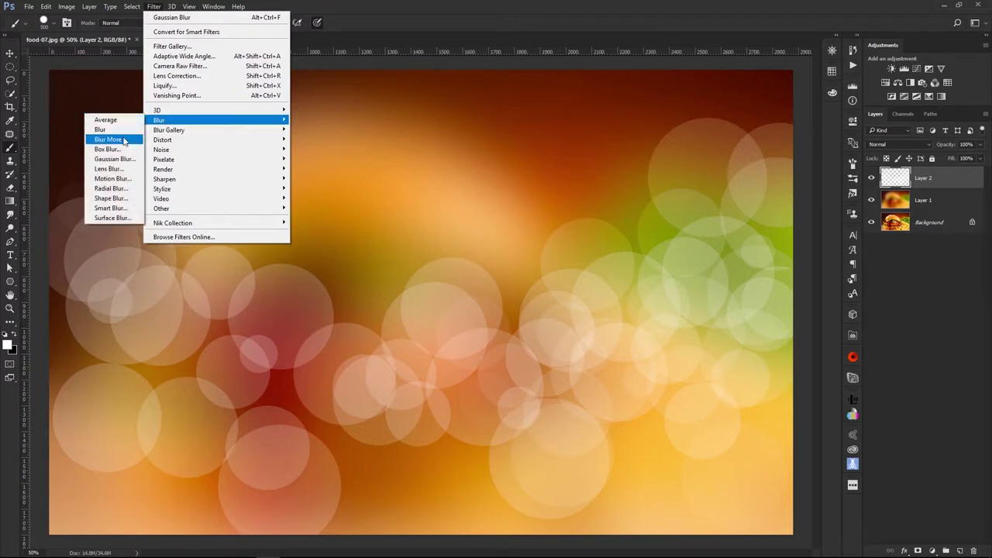
{"action": "left_click", "coordinate": [117, 159]}
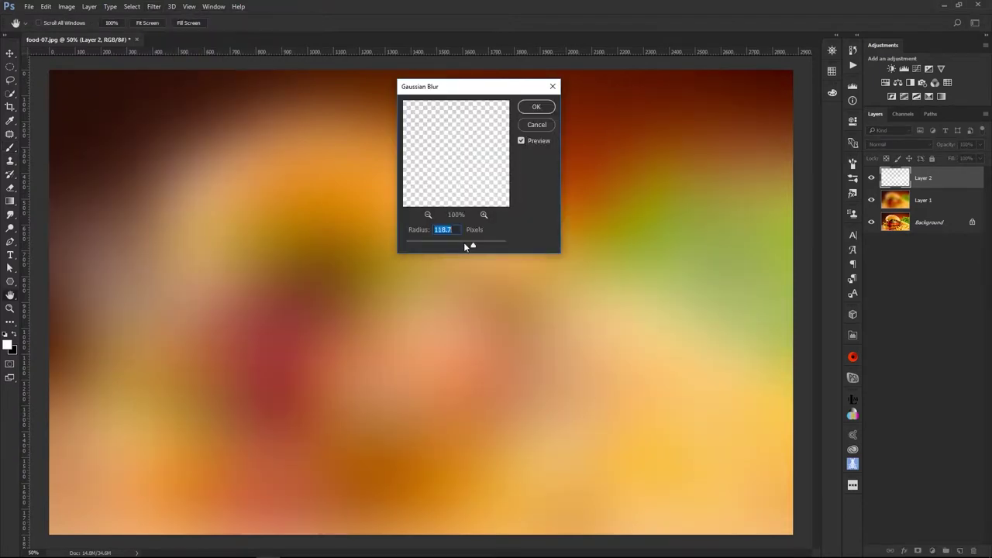
{"action": "left_click_drag", "start_coordinate": [466, 247], "coordinate": [436, 248]}
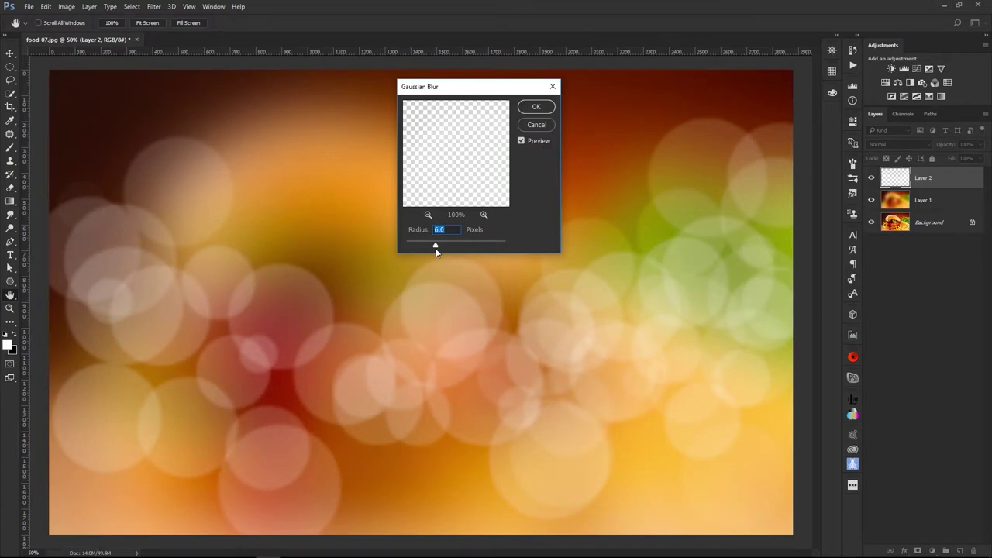
{"action": "left_click_drag", "start_coordinate": [435, 249], "coordinate": [431, 248]}
{"action": "left_click", "coordinate": [535, 106]}
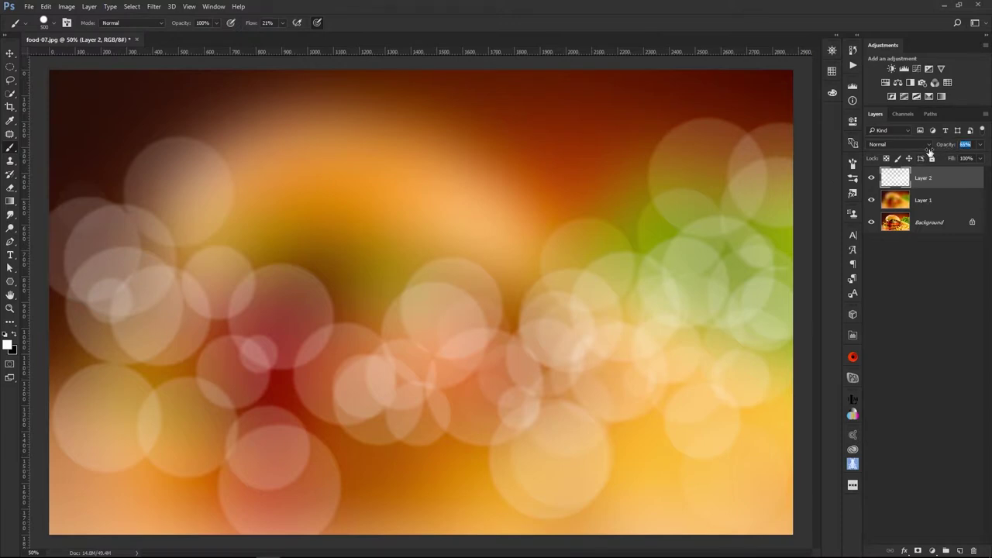
- Give bokeh Layer 2 Screen blending at 55% opacity, then place a new Layer 3 below it
{"action": "left_click_drag", "start_coordinate": [947, 145], "coordinate": [926, 151]}
{"action": "left_click", "coordinate": [900, 145]}
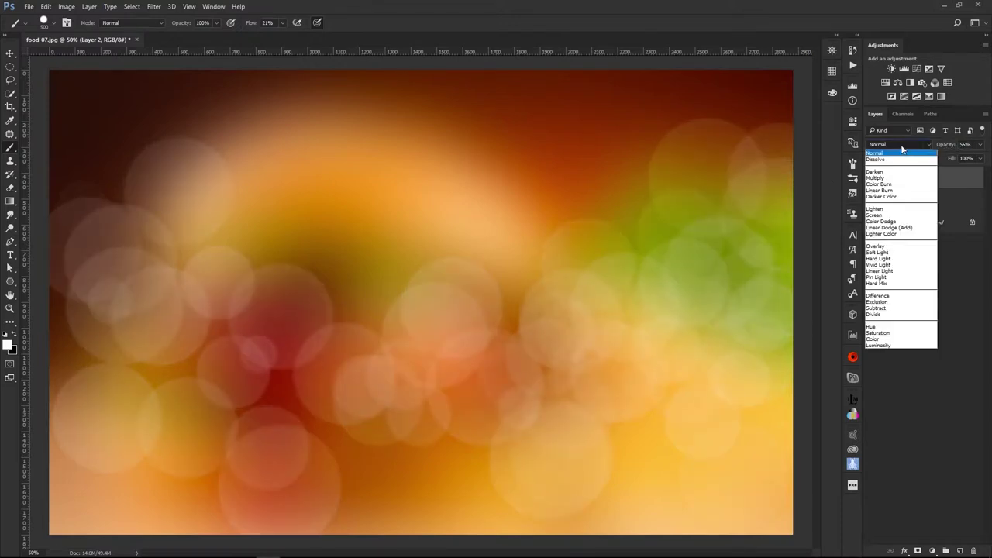
{"action": "left_click", "coordinate": [888, 215]}
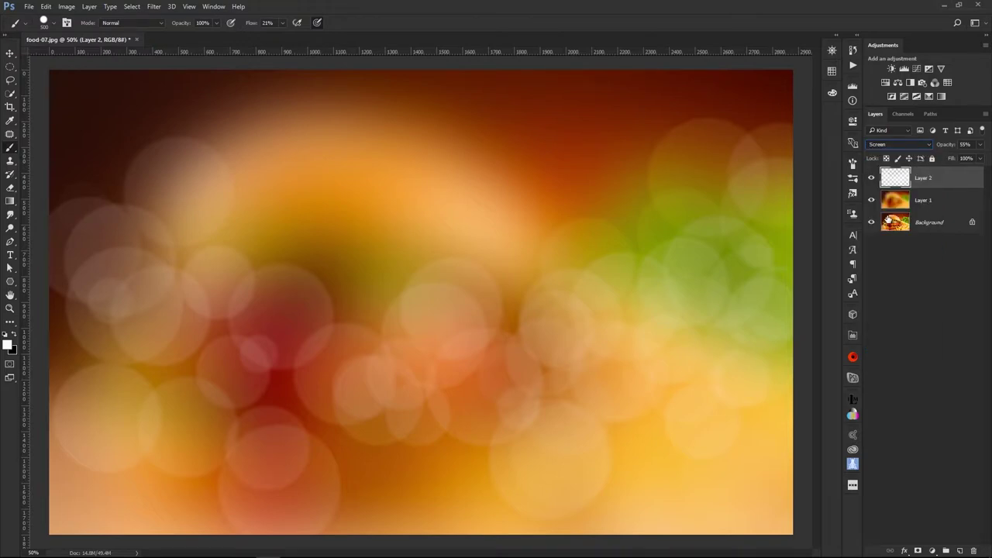
{"action": "left_click", "coordinate": [871, 178]}
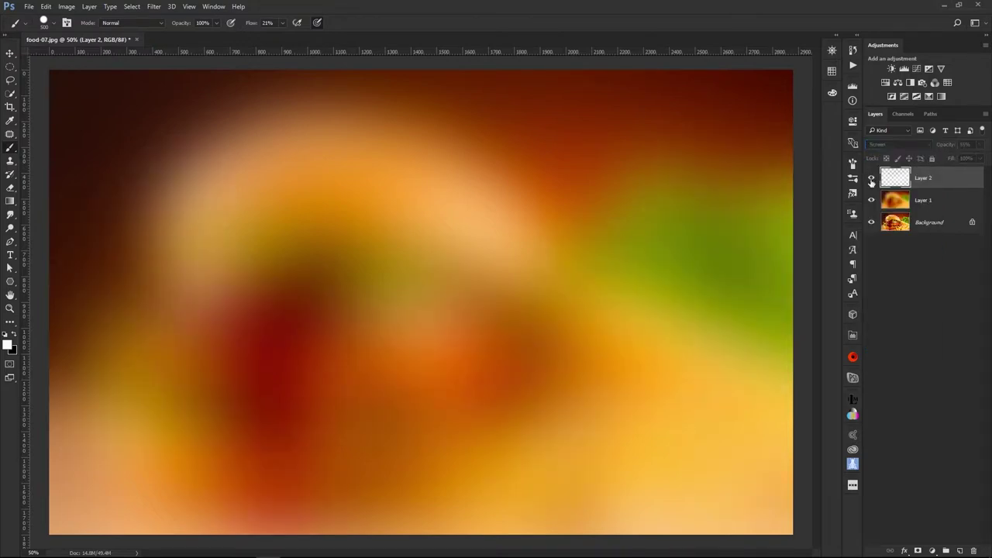
{"action": "left_click", "coordinate": [872, 178]}
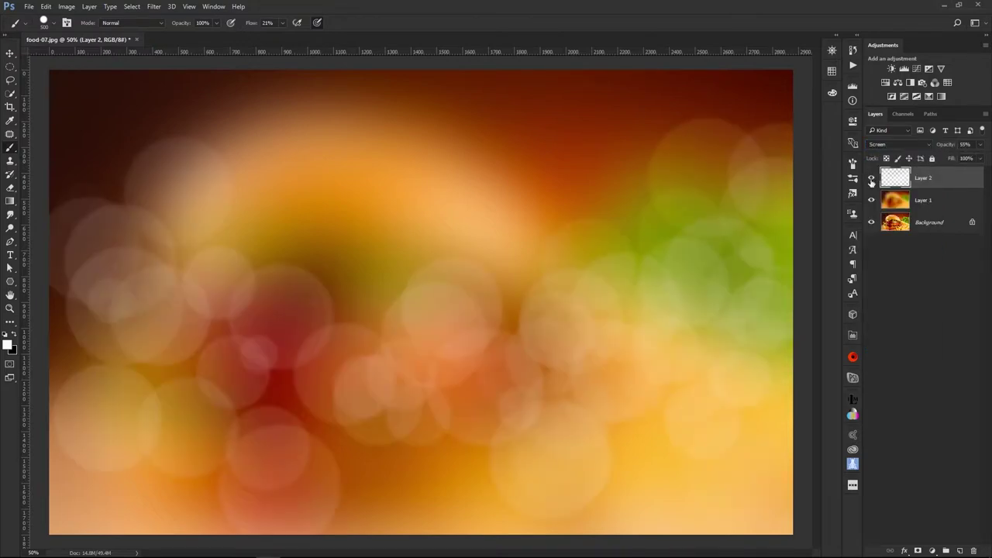
{"action": "left_click", "coordinate": [960, 550]}
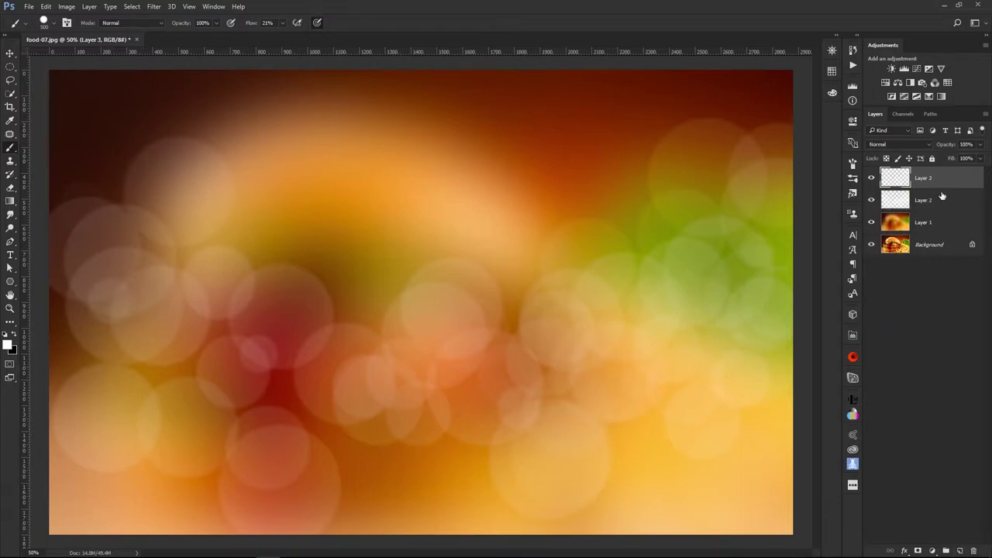
{"action": "left_click_drag", "start_coordinate": [942, 196], "coordinate": [935, 212]}
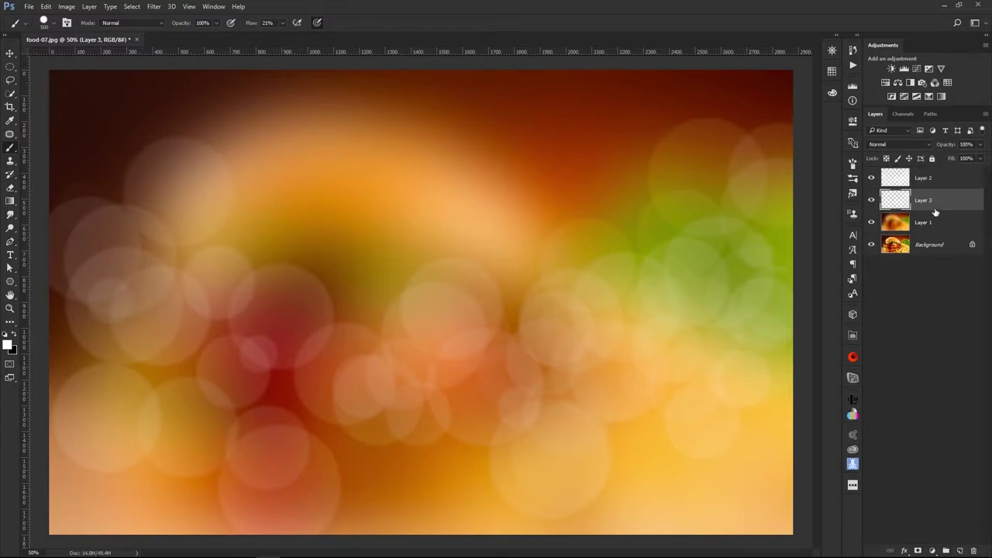
- Resize the brush and paint large bokeh circles along the top-left and top-right
{"action": "key", "text": "bracketleft"}
{"action": "key", "text": "bracketleft"}
{"action": "key", "text": "bracketleft"}
{"action": "key", "text": "bracketright"}
{"action": "key", "text": "bracketright"}
{"action": "key", "text": "bracketright"}
{"action": "key", "text": "bracketright"}
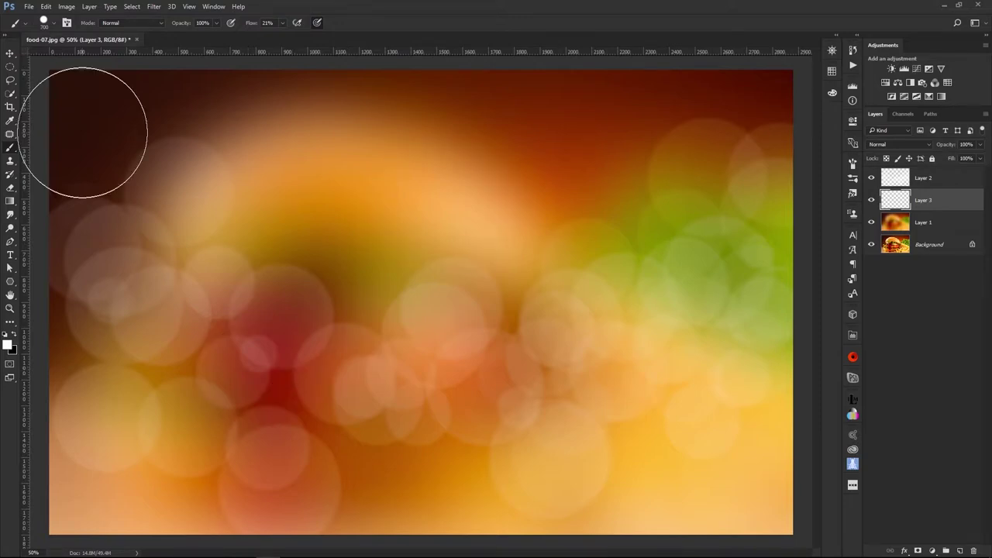
{"action": "left_click_drag", "start_coordinate": [83, 132], "coordinate": [196, 253]}
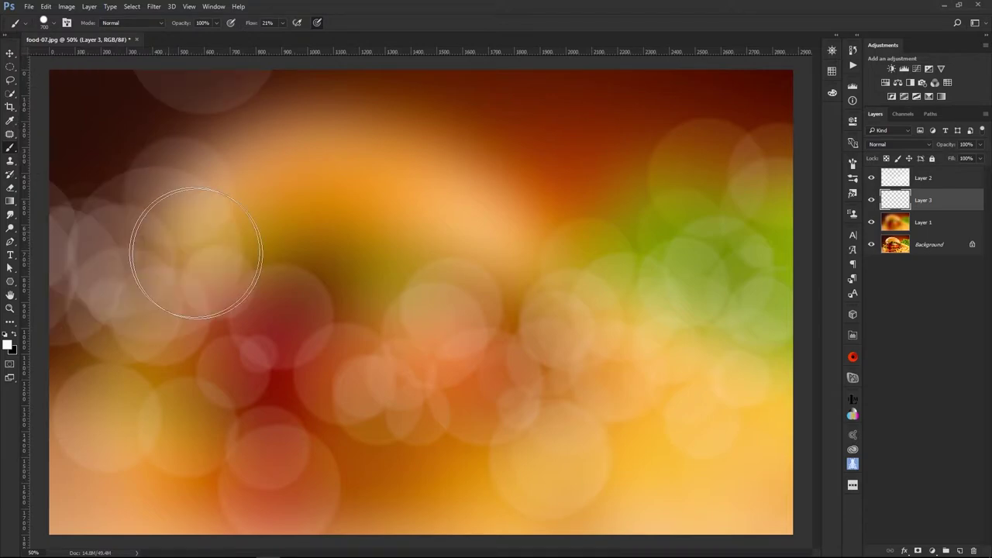
{"action": "left_click_drag", "start_coordinate": [612, 109], "coordinate": [735, 148]}
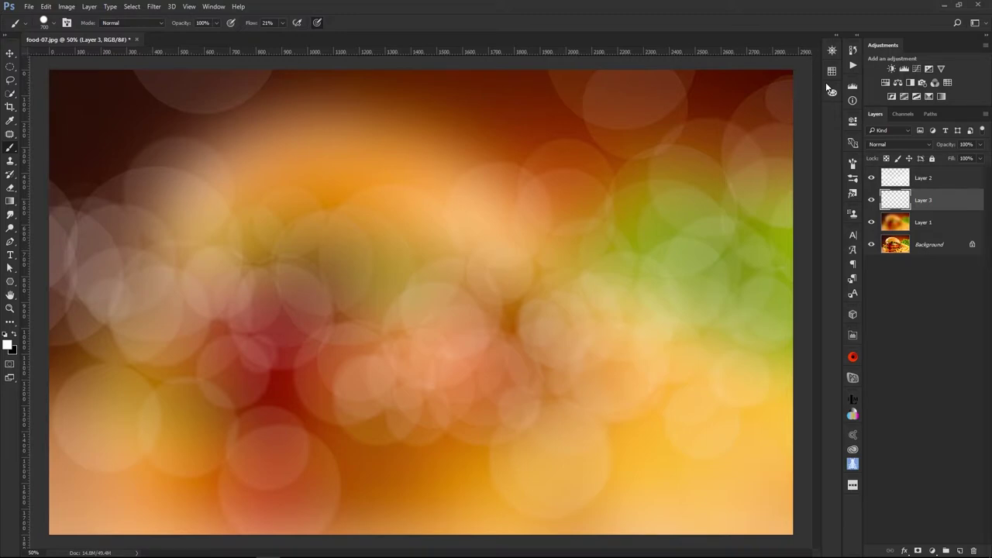
- Blur Layer 3's bokeh circles with a 9.2 px Gaussian Blur
{"action": "left_click", "coordinate": [152, 7]}
{"action": "mouse_move", "coordinate": [186, 120]}
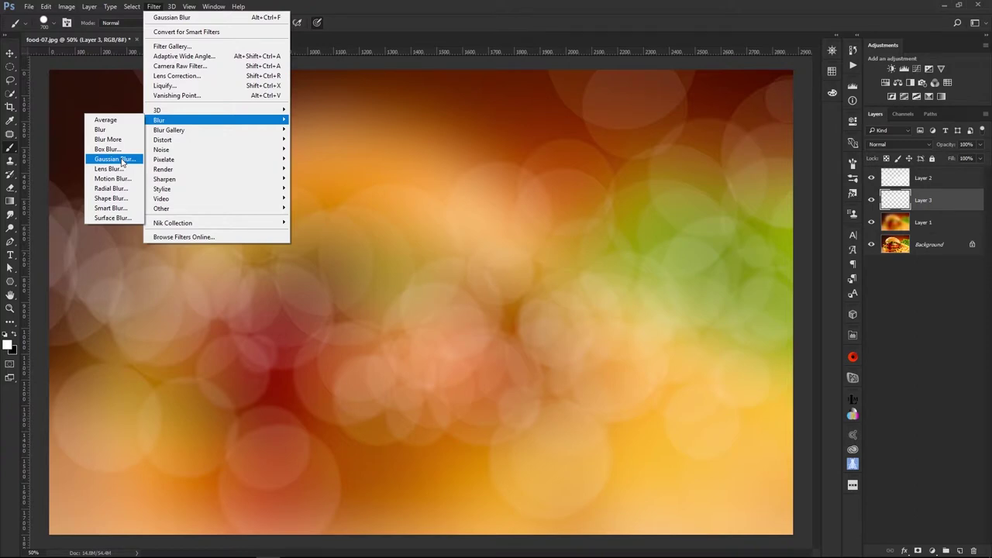
{"action": "left_click", "coordinate": [122, 160]}
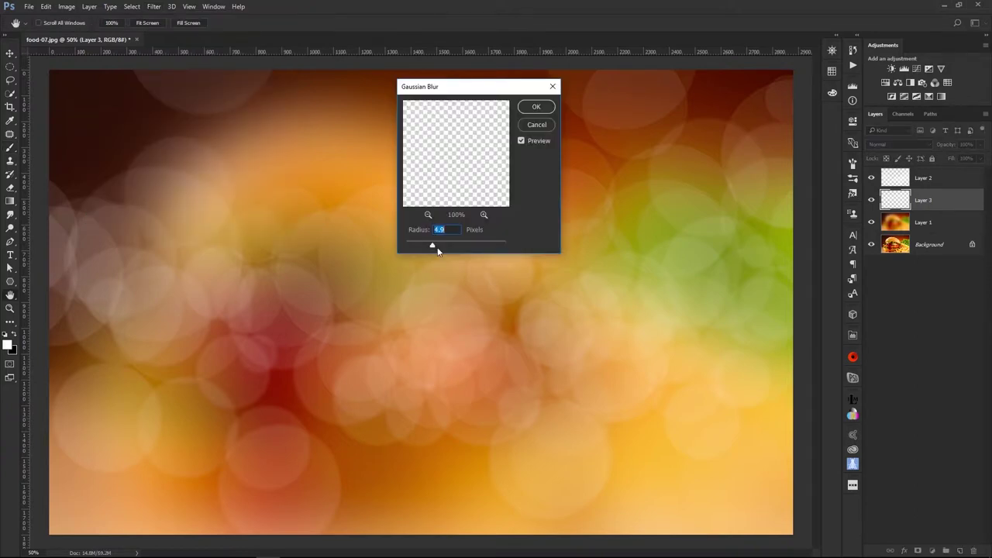
{"action": "left_click_drag", "start_coordinate": [438, 250], "coordinate": [445, 248]}
{"action": "left_click", "coordinate": [536, 108]}
- Set Layer 3 to 80% opacity in Screen mode, then add Layer 4 above Layer 2
{"action": "left_click", "coordinate": [933, 148]}
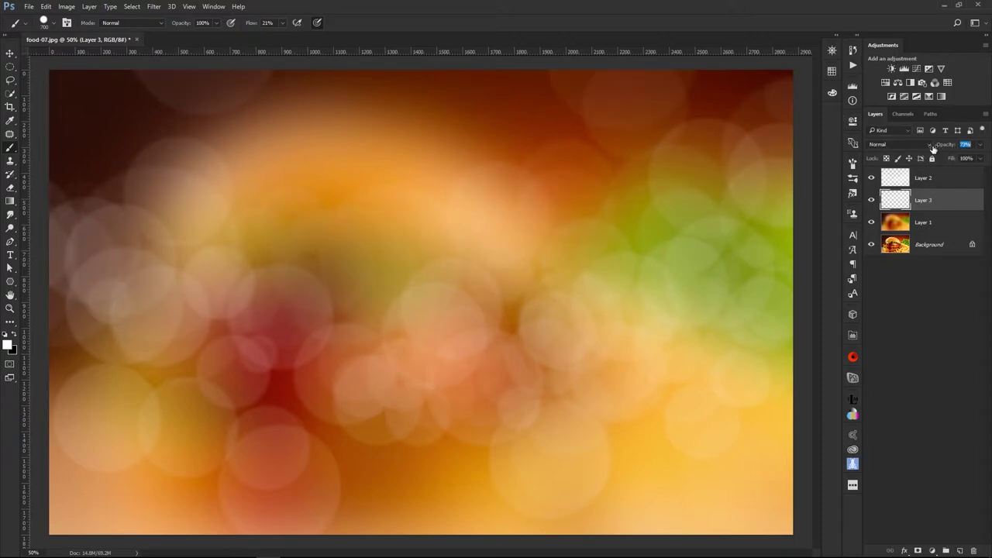
{"action": "type", "text": "80"}
{"action": "key", "text": "Return"}
{"action": "left_click", "coordinate": [905, 146]}
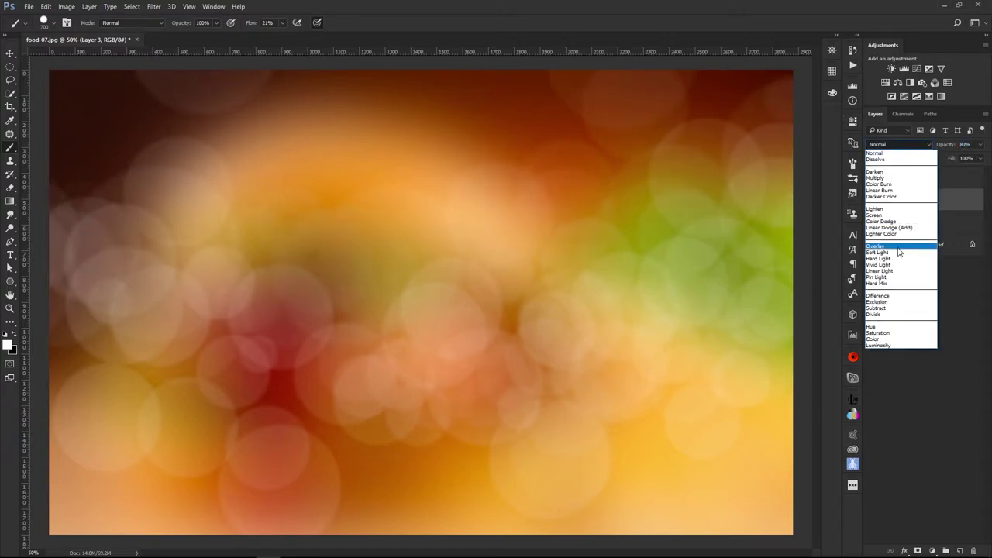
{"action": "left_click", "coordinate": [892, 216]}
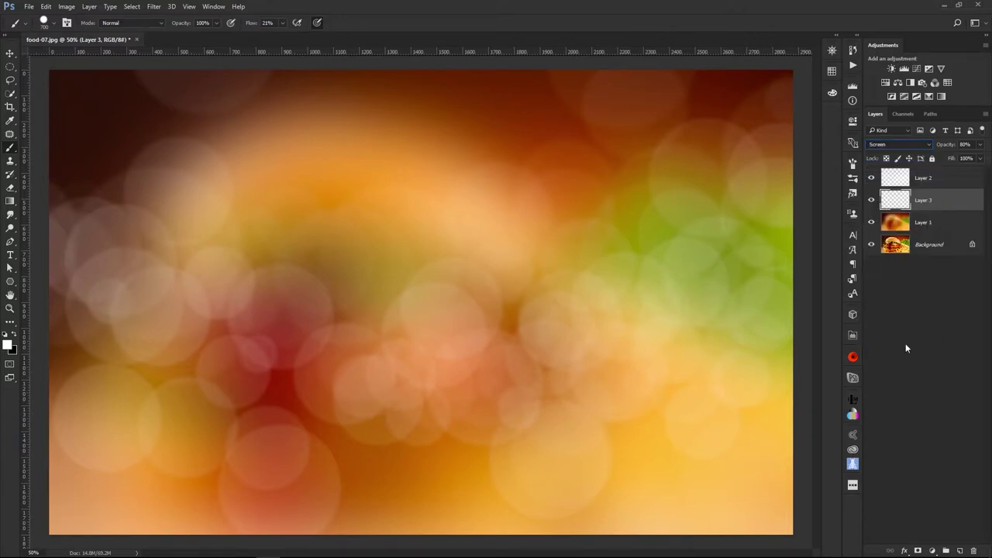
{"action": "left_click", "coordinate": [960, 180]}
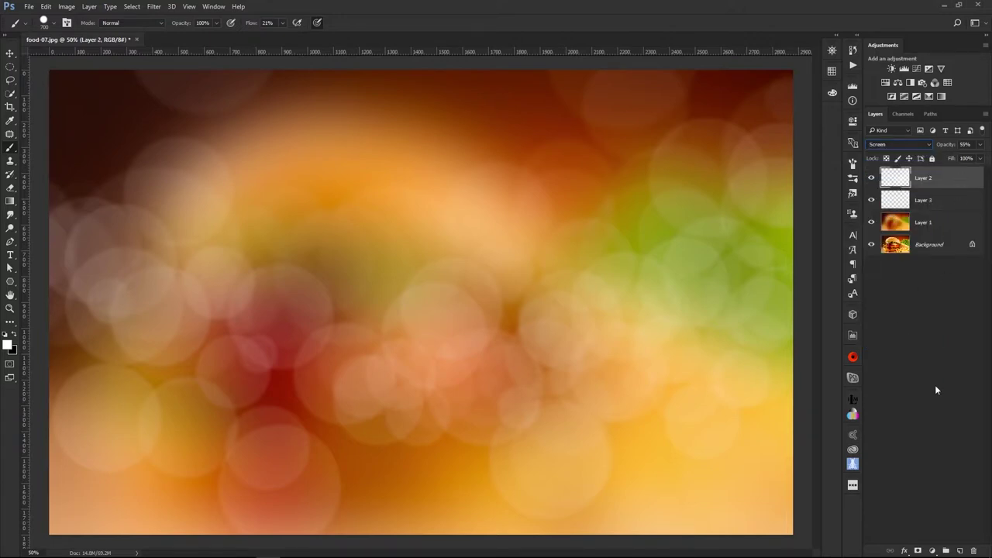
{"action": "left_click", "coordinate": [959, 550]}
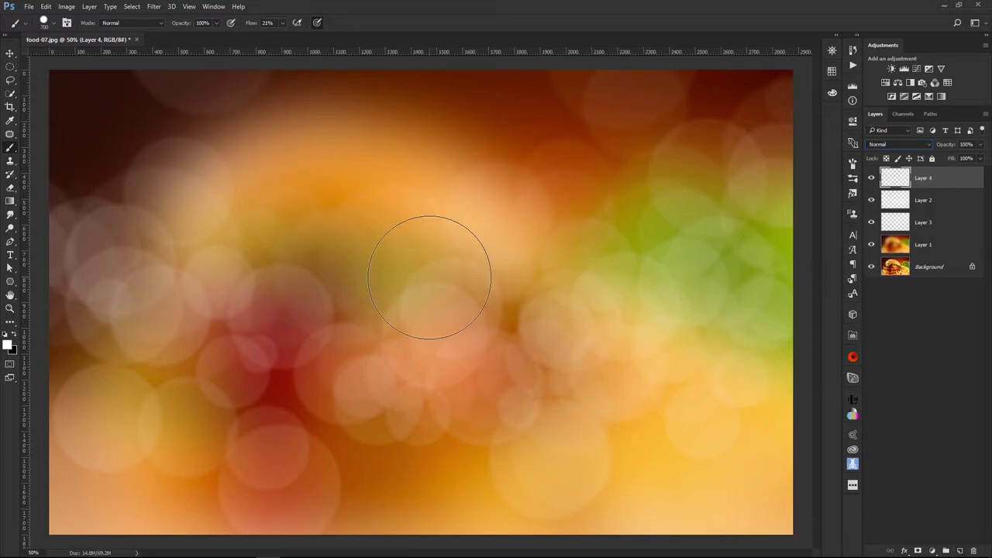
- Undo a small-brush stroke, then stamp two large white bokeh circles on Layer 4
{"action": "key", "text": "bracketleft"}
{"action": "key", "text": "bracketleft"}
{"action": "key", "text": "bracketleft"}
{"action": "key", "text": "bracketleft"}
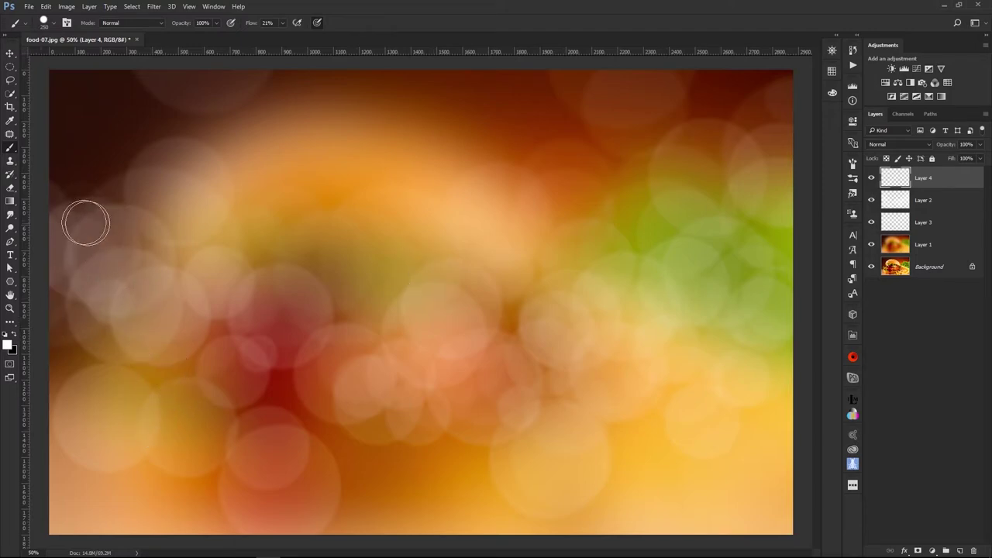
{"action": "mouse_move", "coordinate": [80, 310]}
{"action": "left_mouse_down"}
{"action": "mouse_move", "coordinate": [235, 398]}
{"action": "mouse_move", "coordinate": [355, 418]}
{"action": "mouse_move", "coordinate": [536, 389]}
{"action": "mouse_move", "coordinate": [734, 317]}
{"action": "mouse_move", "coordinate": [733, 365]}
{"action": "mouse_move", "coordinate": [523, 427]}
{"action": "left_mouse_up"}
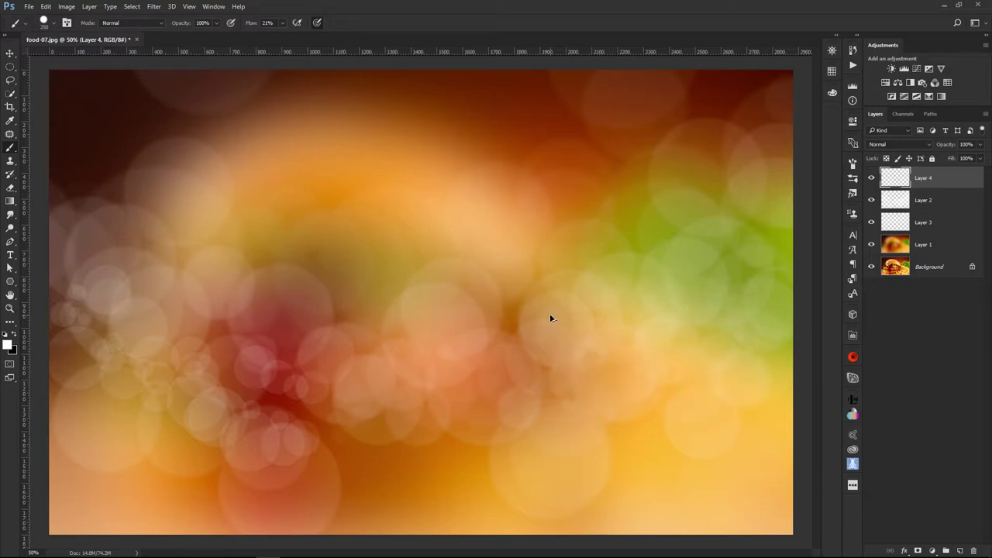
{"action": "key", "text": "ctrl+z"}
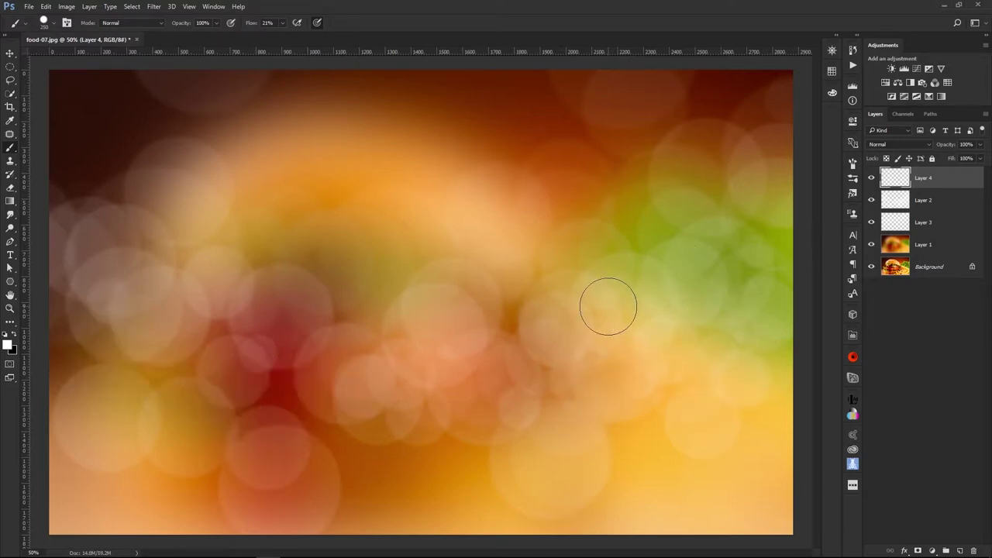
{"action": "key", "text": "bracketright"}
{"action": "key", "text": "bracketright"}
{"action": "key", "text": "bracketright"}
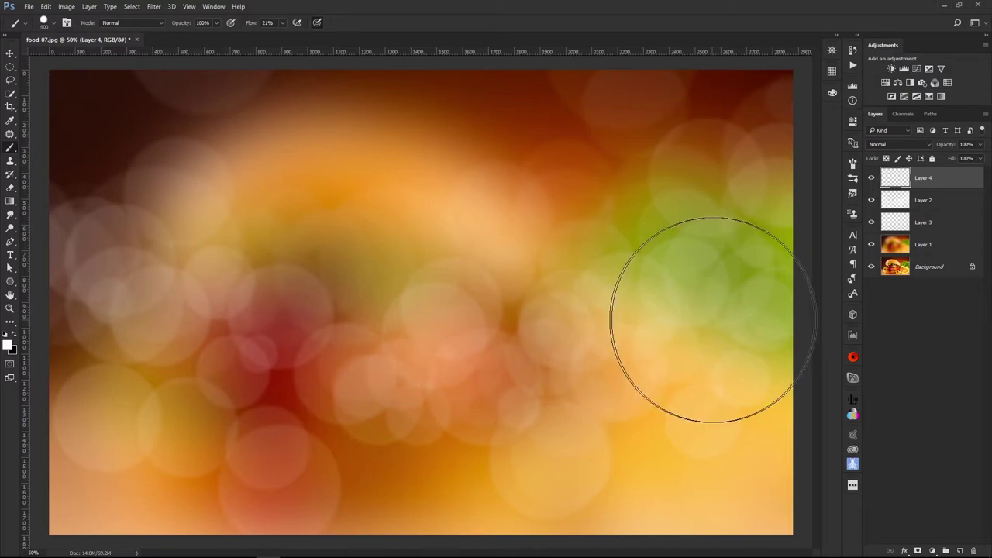
{"action": "left_click", "coordinate": [697, 335]}
{"action": "left_click", "coordinate": [236, 255]}
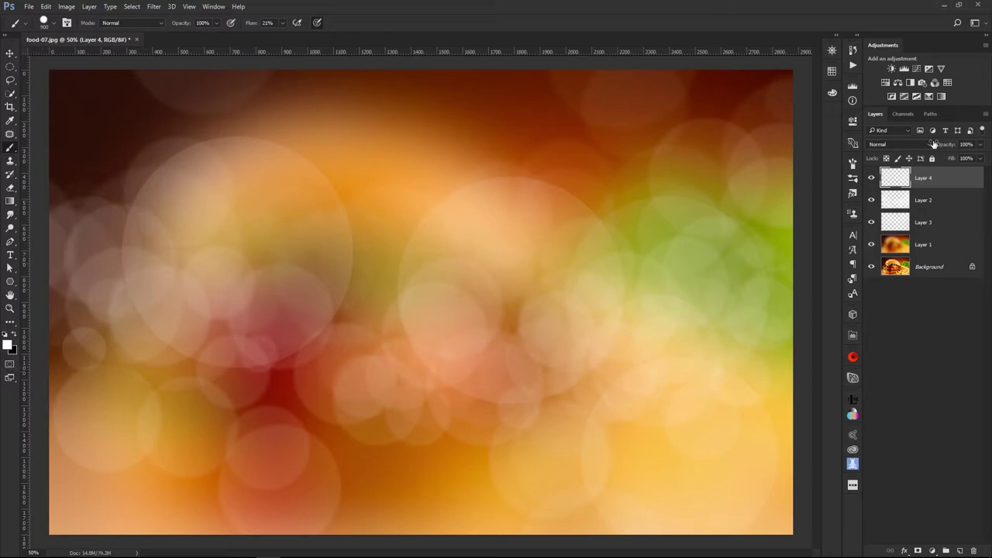
{"action": "left_click", "coordinate": [154, 6]}
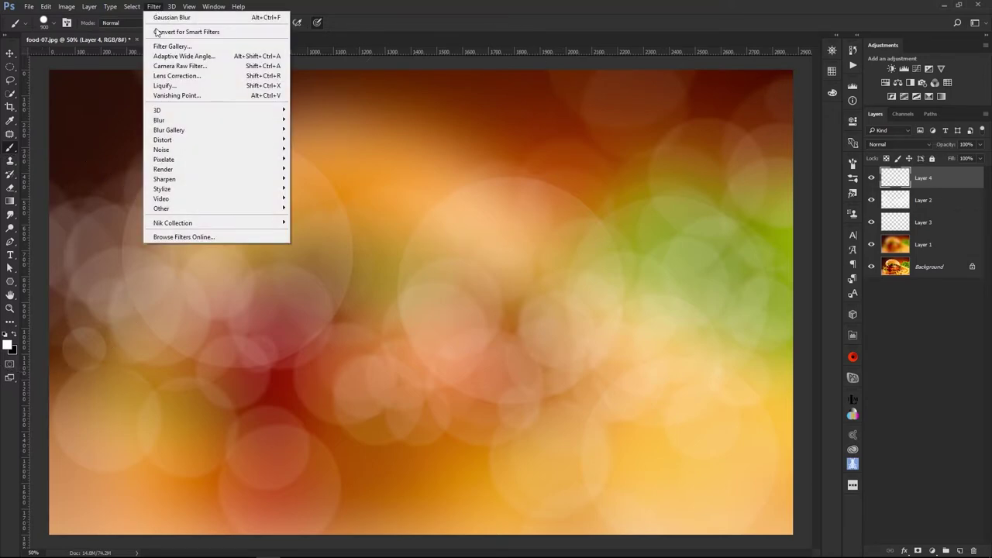
{"action": "mouse_move", "coordinate": [178, 119]}
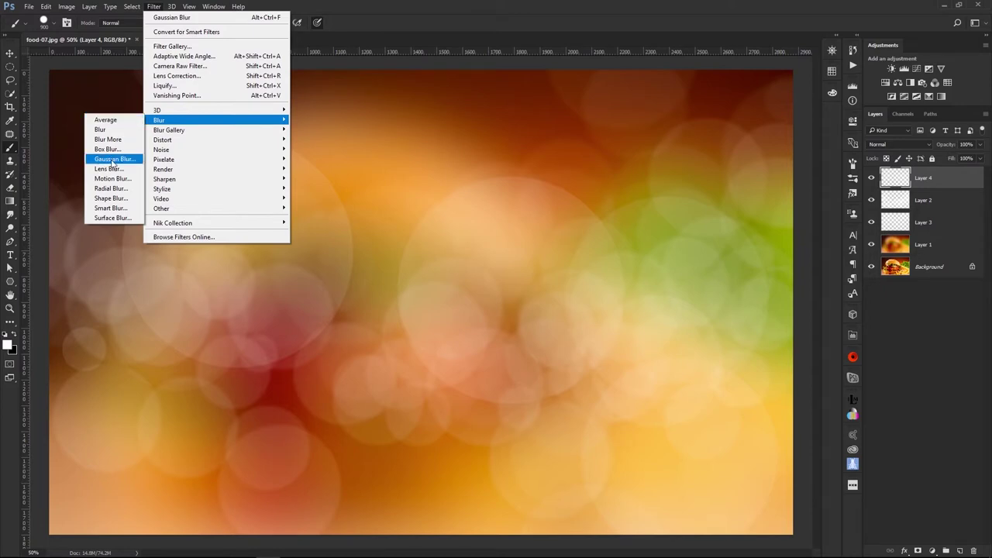
- Try a 4.9-pixel Gaussian Blur, then cancel it without applying
{"action": "left_click", "coordinate": [113, 160]}
{"action": "left_click_drag", "start_coordinate": [443, 246], "coordinate": [429, 247]}
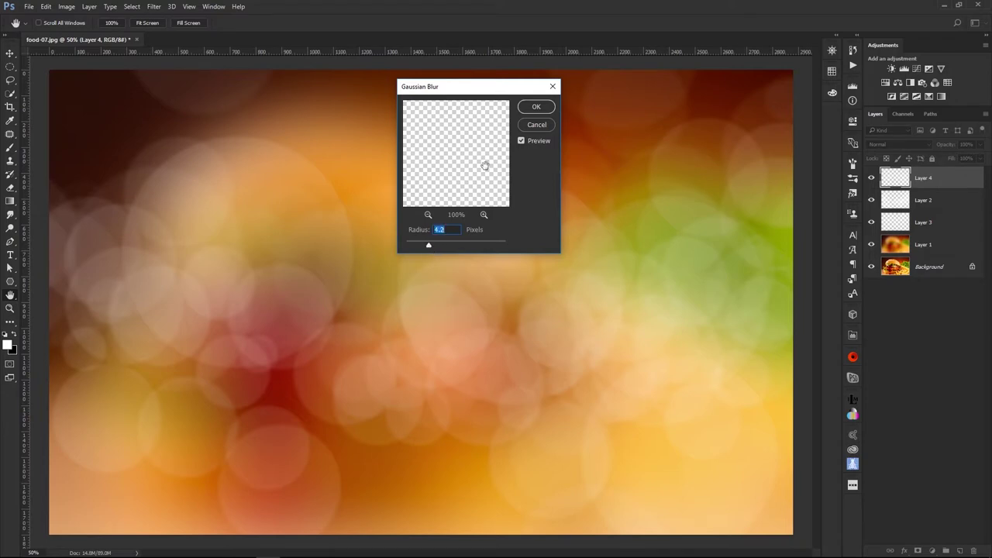
{"action": "left_click", "coordinate": [529, 125]}
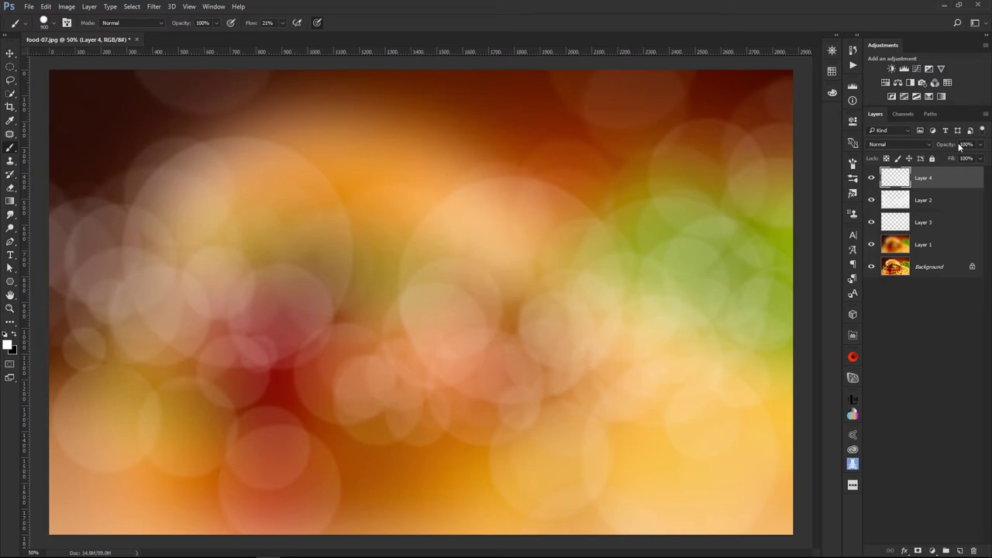
- Set Layer 4 to Screen blend mode at 58% opacity, with Layers 1–4 selected
{"action": "left_click_drag", "start_coordinate": [960, 147], "coordinate": [929, 148]}
{"action": "left_click", "coordinate": [929, 146]}
{"action": "left_click", "coordinate": [893, 221]}
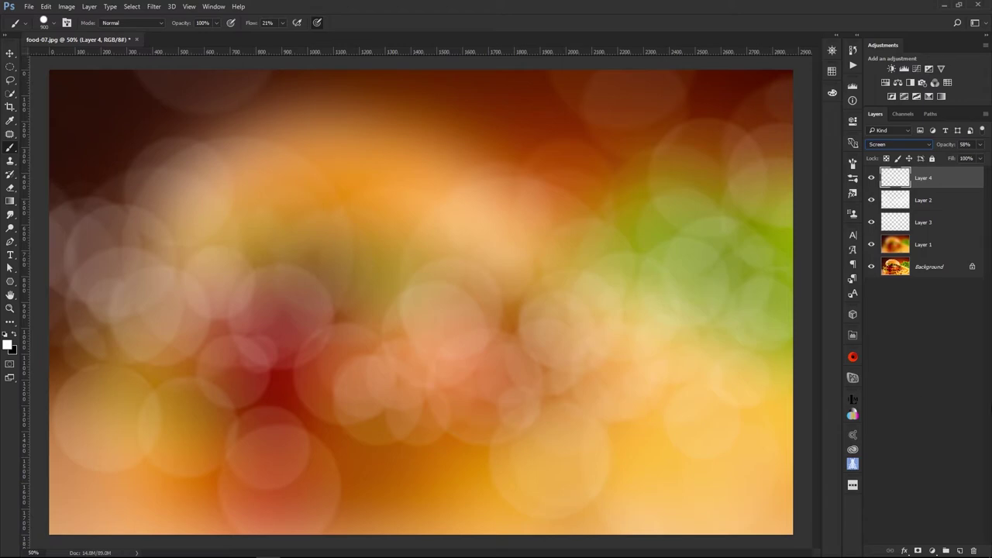
{"action": "left_click", "coordinate": [938, 248], "text": "shift"}
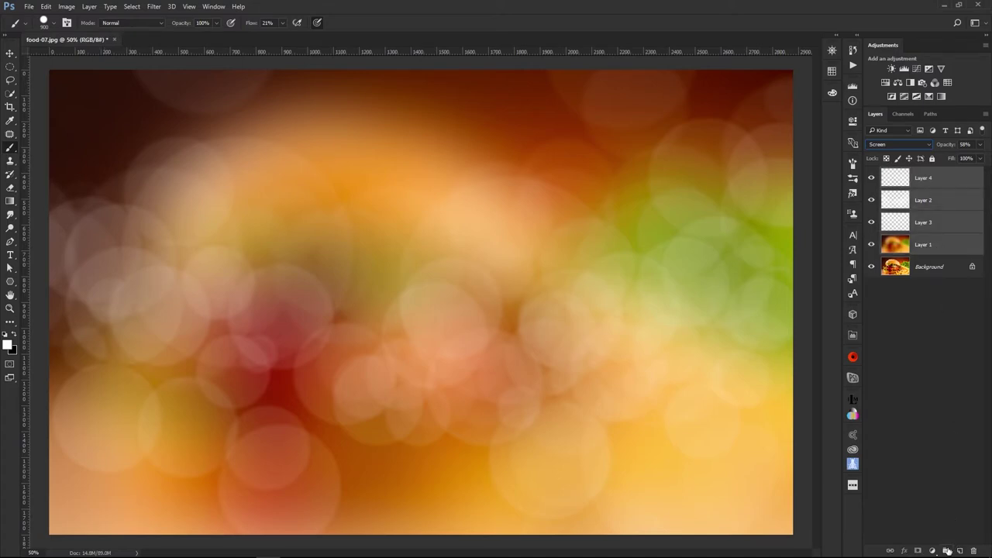
- Put the selected Layers 1–4 into a new group and name it 'Bg'
{"action": "left_click", "coordinate": [945, 550]}
{"action": "double_click", "coordinate": [907, 172]}
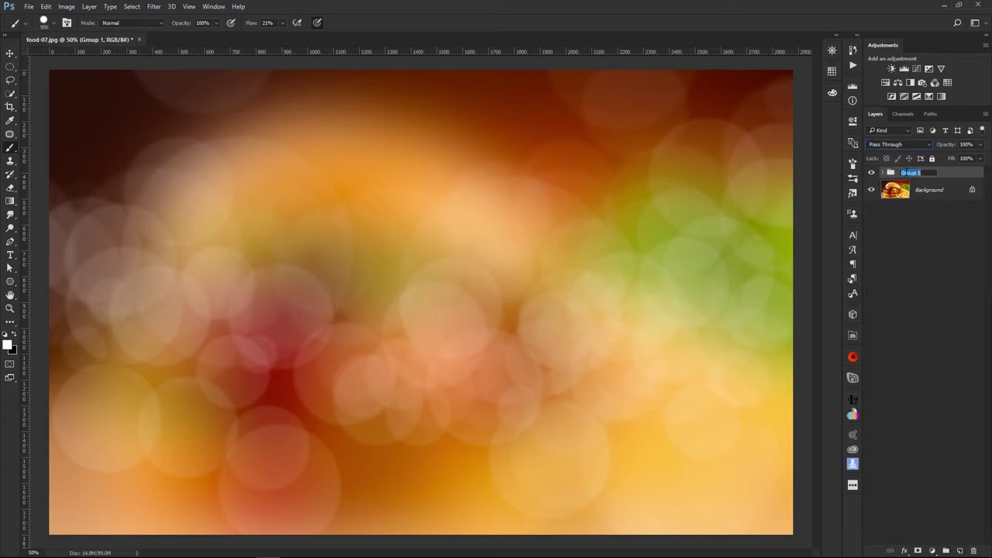
{"action": "type", "text": "Bg"}
{"action": "key", "text": "Return"}
{"action": "left_click", "coordinate": [932, 550]}
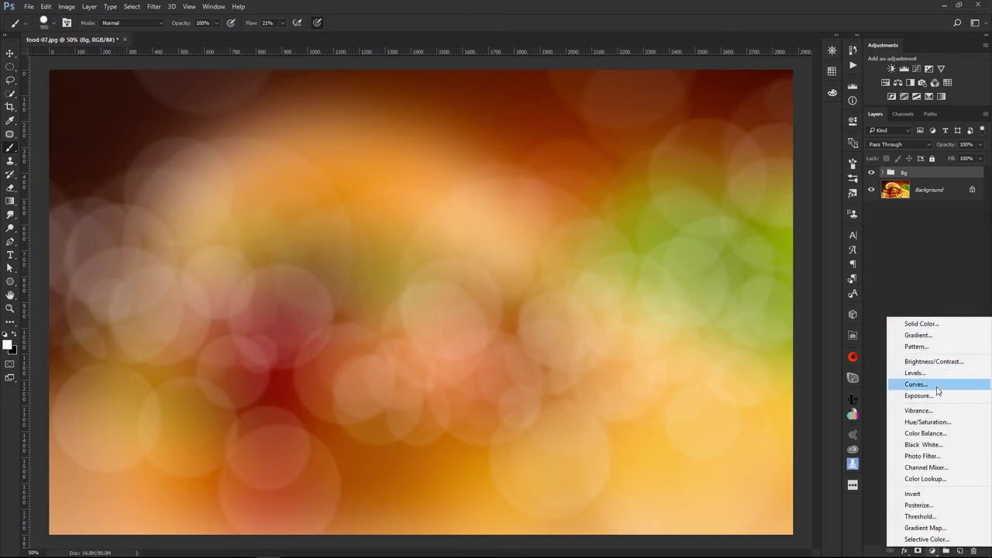
- Add a Color Balance layer clipped to Bg with midtones -45, +51, +35, then hide it
{"action": "left_click", "coordinate": [929, 434]}
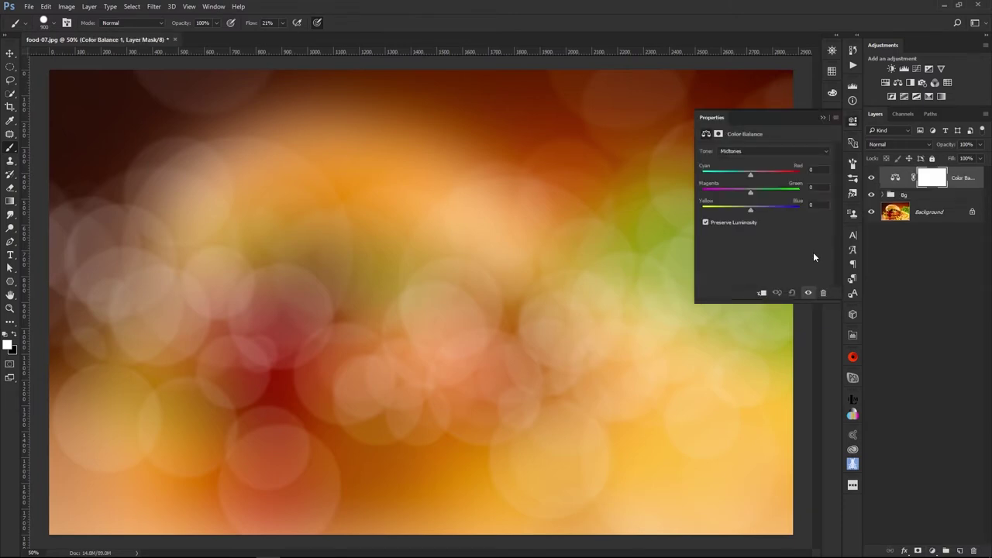
{"action": "left_click", "coordinate": [762, 292]}
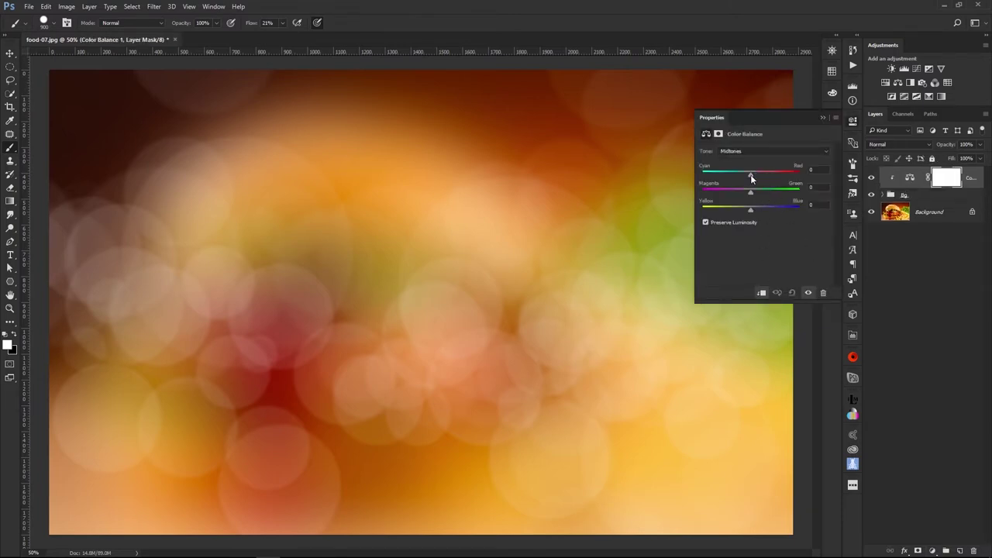
{"action": "mouse_move", "coordinate": [750, 174]}
{"action": "left_mouse_down"}
{"action": "mouse_move", "coordinate": [734, 178]}
{"action": "mouse_move", "coordinate": [770, 176]}
{"action": "mouse_move", "coordinate": [730, 193]}
{"action": "mouse_move", "coordinate": [770, 210]}
{"action": "left_mouse_up"}
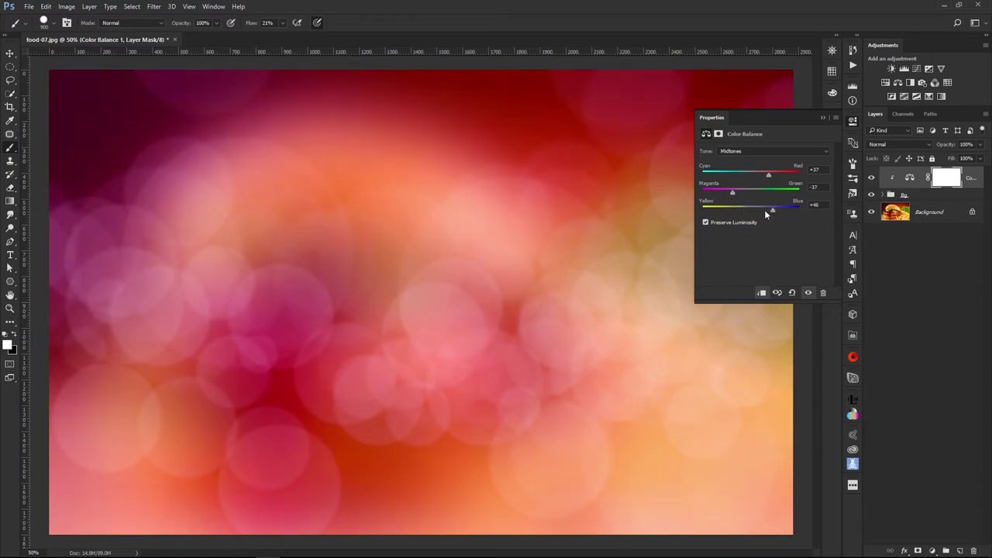
{"action": "left_click", "coordinate": [776, 193]}
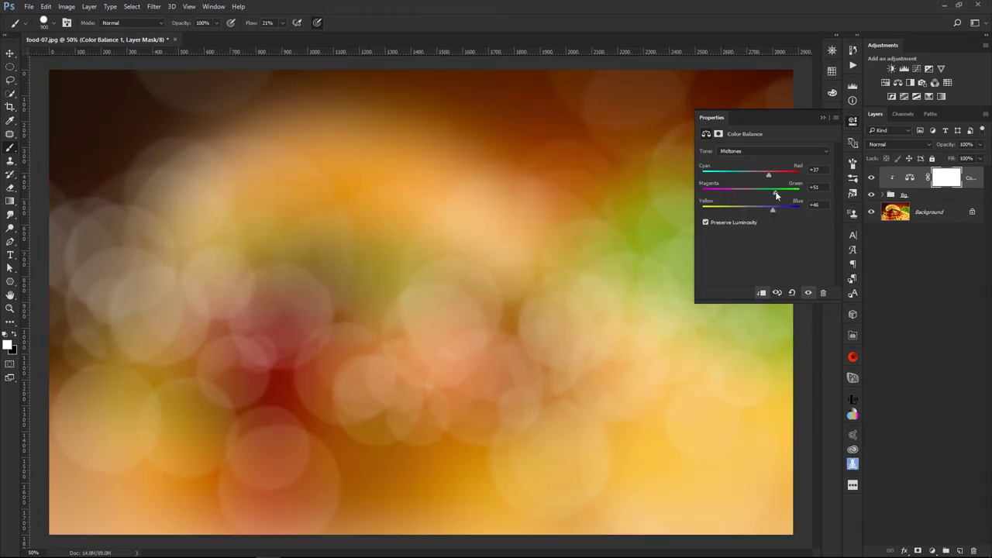
{"action": "left_click_drag", "start_coordinate": [769, 174], "coordinate": [729, 181]}
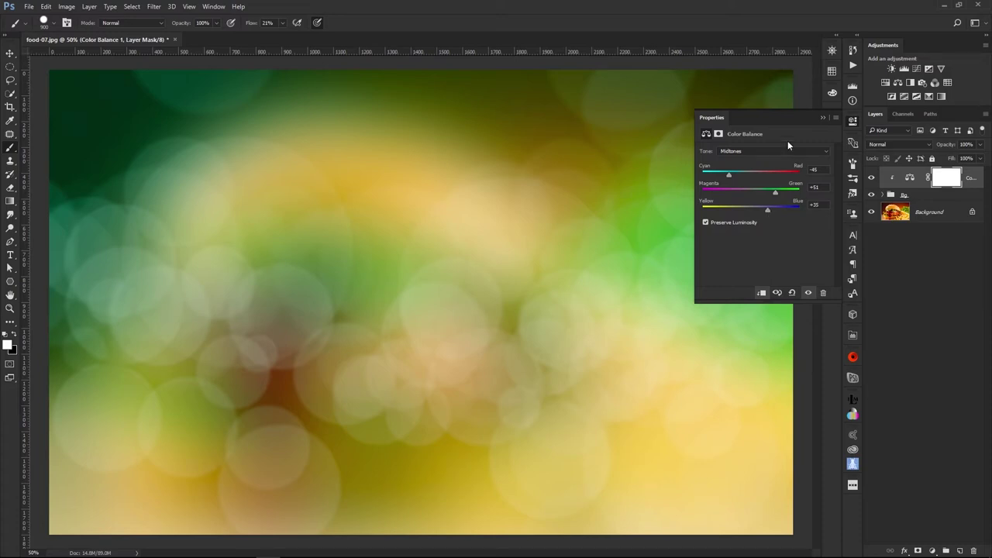
{"action": "left_click", "coordinate": [821, 117]}
{"action": "left_click", "coordinate": [871, 177]}
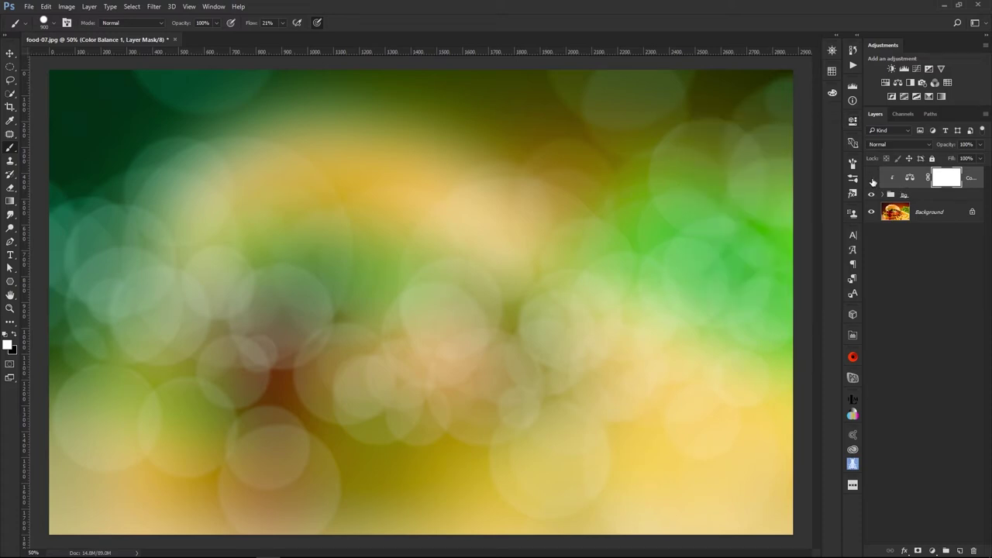
- Add a non-colorized Hue/Saturation layer at Hue -139, Saturation +13, Lightness +21, then hide it
{"action": "left_click", "coordinate": [931, 551]}
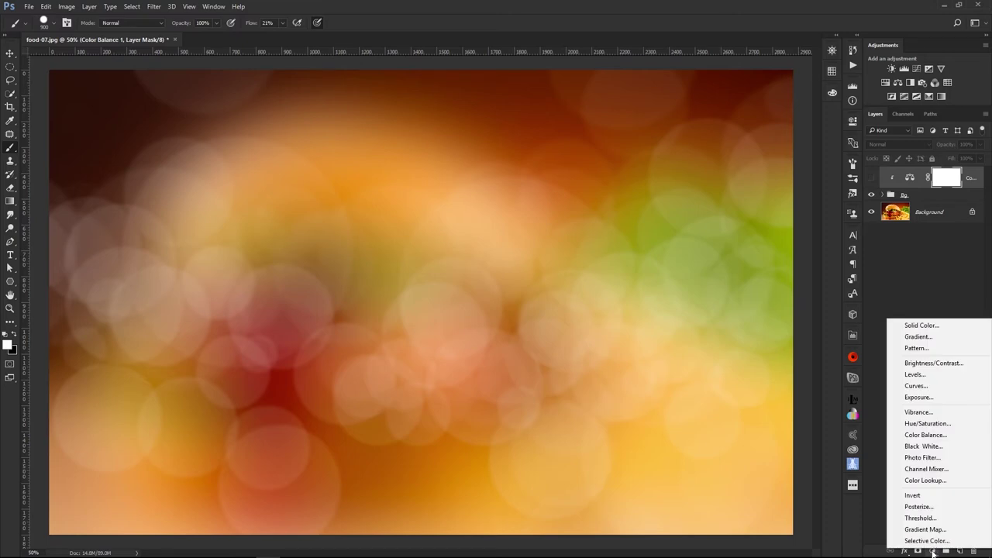
{"action": "left_click", "coordinate": [927, 424]}
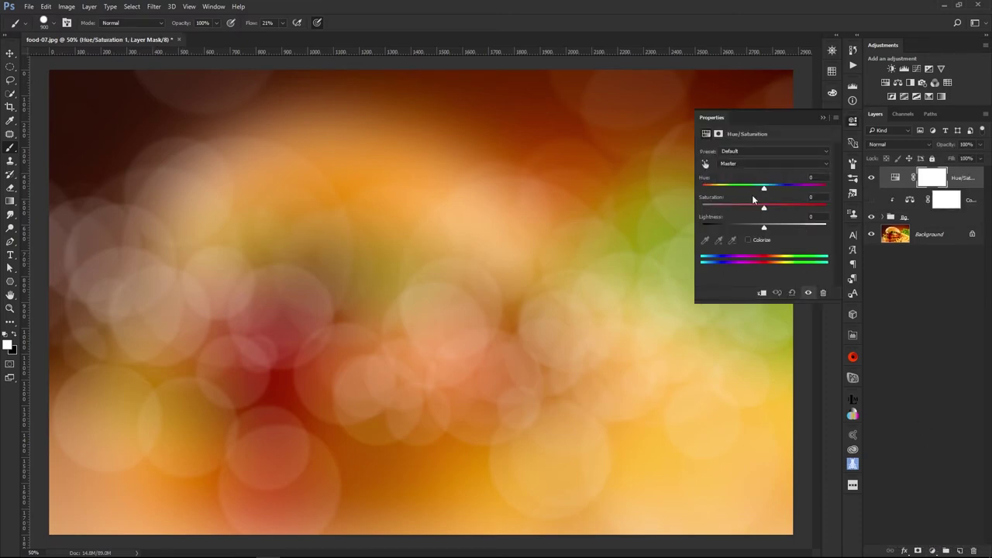
{"action": "left_click", "coordinate": [749, 239]}
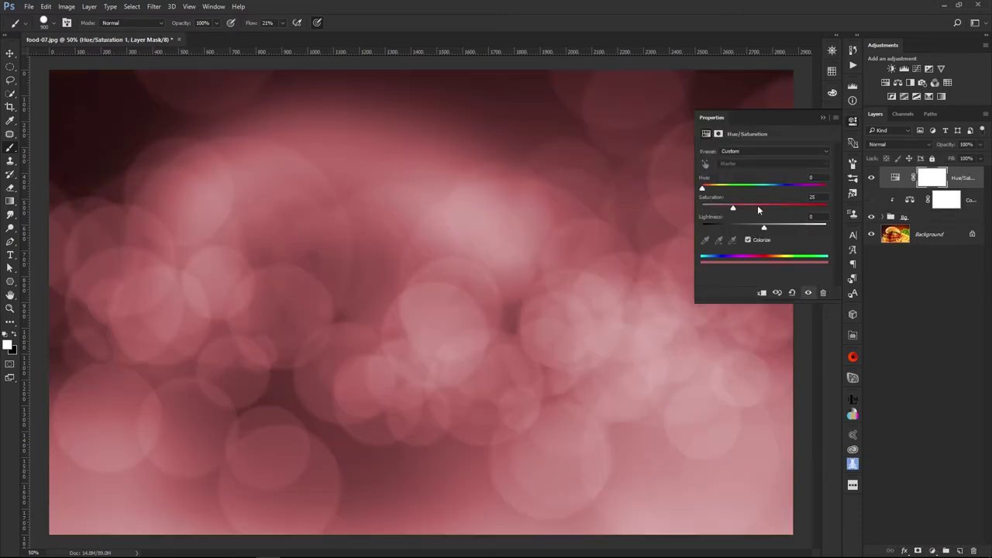
{"action": "mouse_move", "coordinate": [702, 188]}
{"action": "left_mouse_down"}
{"action": "mouse_move", "coordinate": [781, 190]}
{"action": "mouse_move", "coordinate": [771, 189]}
{"action": "left_mouse_up"}
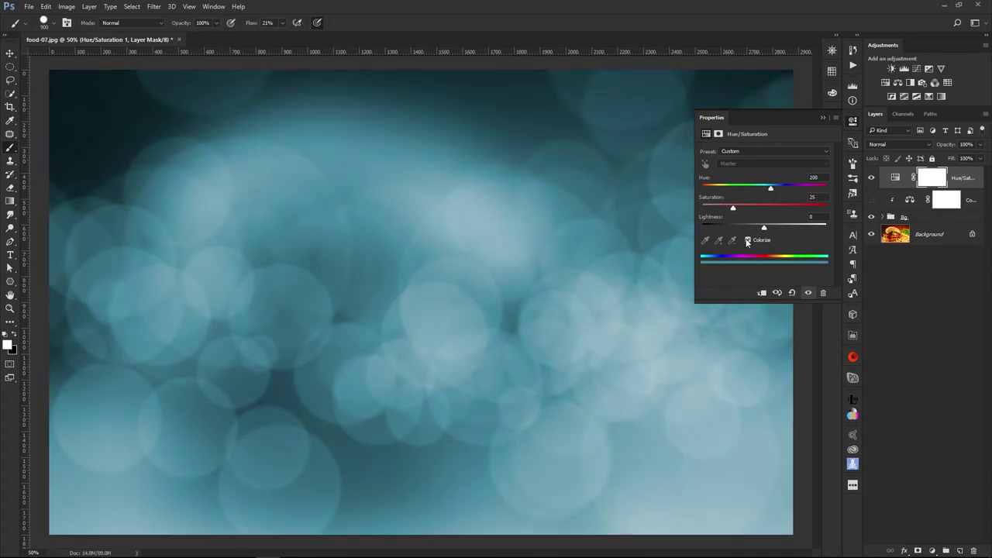
{"action": "left_click", "coordinate": [748, 240]}
{"action": "mouse_move", "coordinate": [764, 188]}
{"action": "left_mouse_down"}
{"action": "mouse_move", "coordinate": [778, 187]}
{"action": "mouse_move", "coordinate": [732, 197]}
{"action": "mouse_move", "coordinate": [754, 226]}
{"action": "mouse_move", "coordinate": [767, 214]}
{"action": "mouse_move", "coordinate": [713, 208]}
{"action": "mouse_move", "coordinate": [772, 206]}
{"action": "mouse_move", "coordinate": [776, 190]}
{"action": "mouse_move", "coordinate": [712, 200]}
{"action": "left_mouse_up"}
{"action": "left_click", "coordinate": [871, 178]}
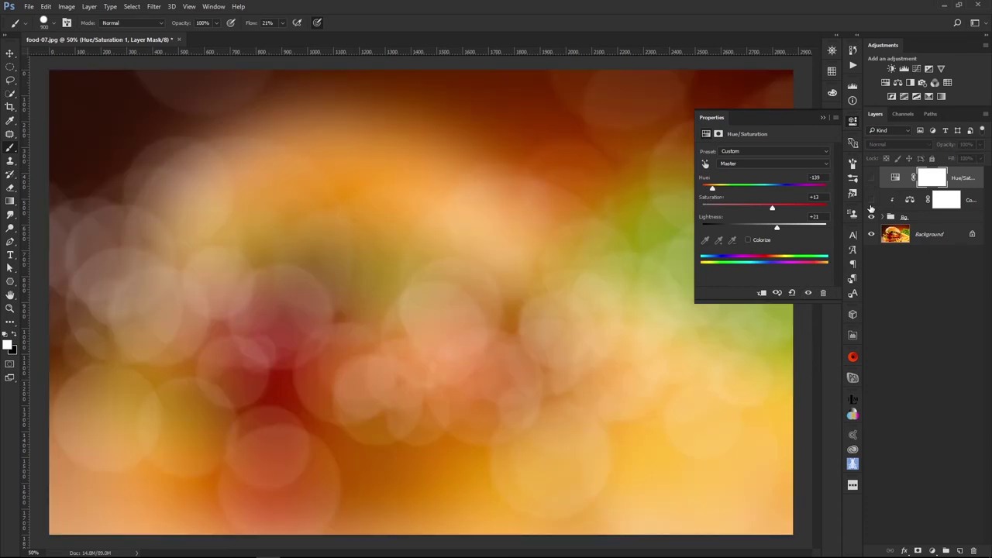
- Change Color Balance midtones to -18, -17, +40, then hide it and close Properties
{"action": "left_click", "coordinate": [871, 199]}
{"action": "left_click", "coordinate": [823, 117]}
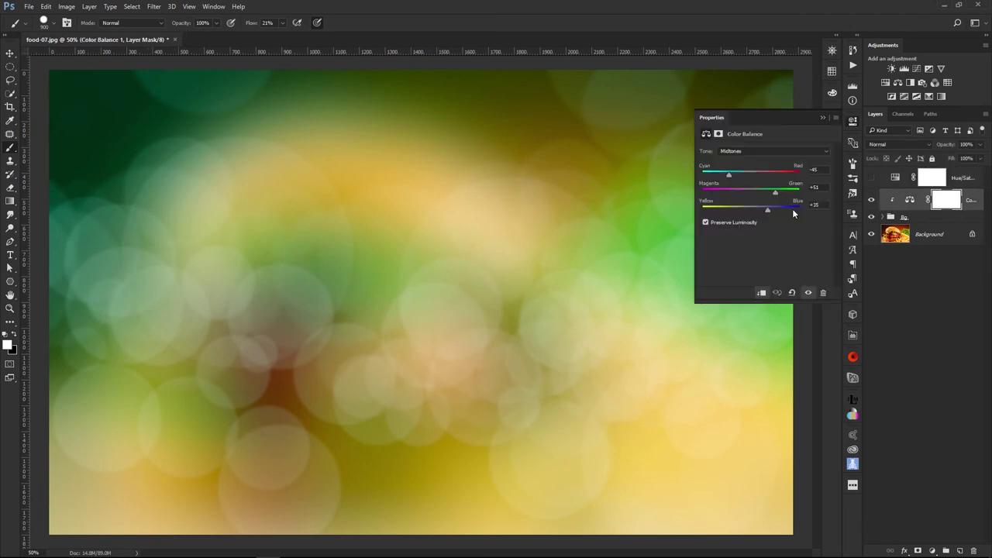
{"action": "left_click_drag", "start_coordinate": [746, 177], "coordinate": [742, 194]}
{"action": "left_click_drag", "start_coordinate": [767, 209], "coordinate": [769, 210]}
{"action": "left_click", "coordinate": [872, 200]}
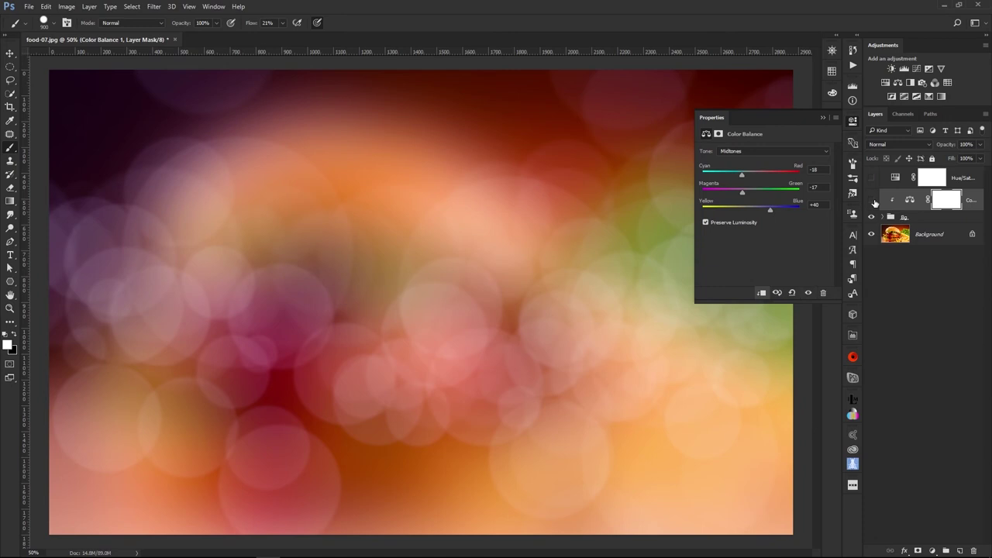
{"action": "left_click", "coordinate": [823, 118]}
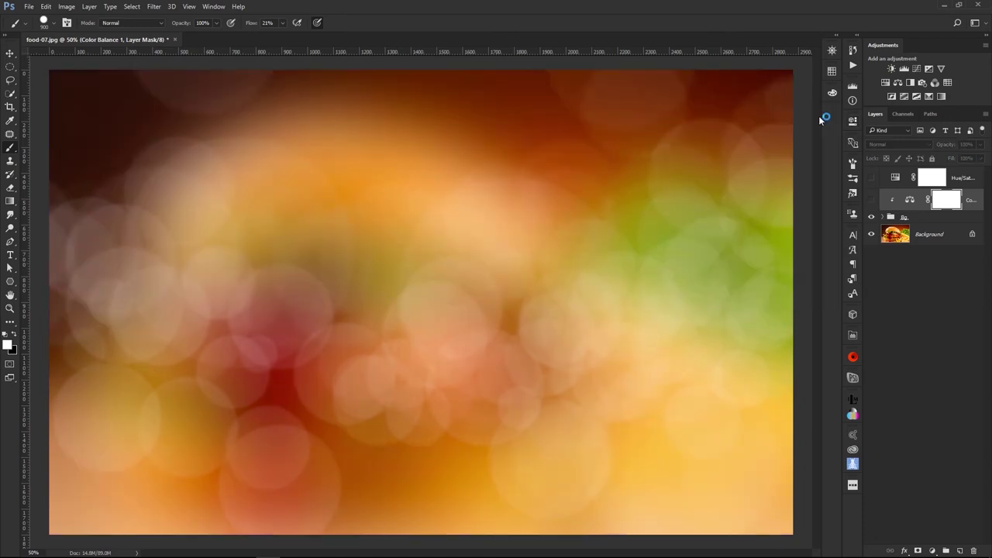